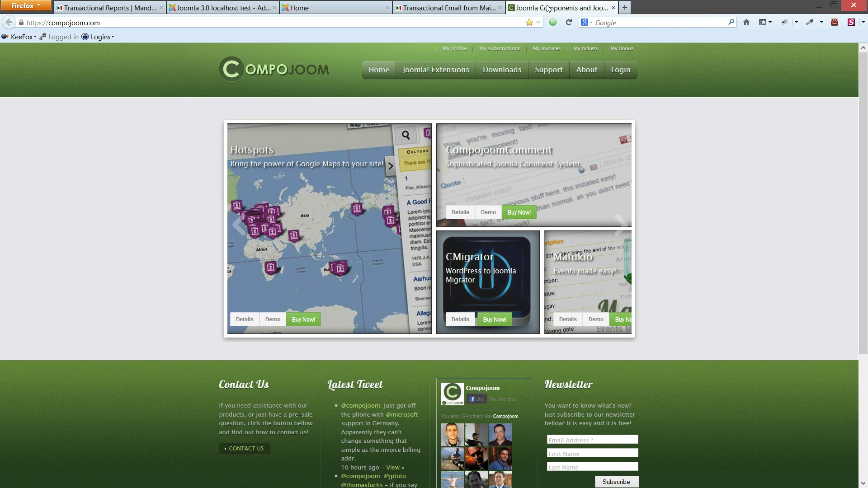
- Switch to the 'Transactional Email from Mailchimp' tab showing the Mandrill homepage
{"action": "left_click", "coordinate": [448, 8]}
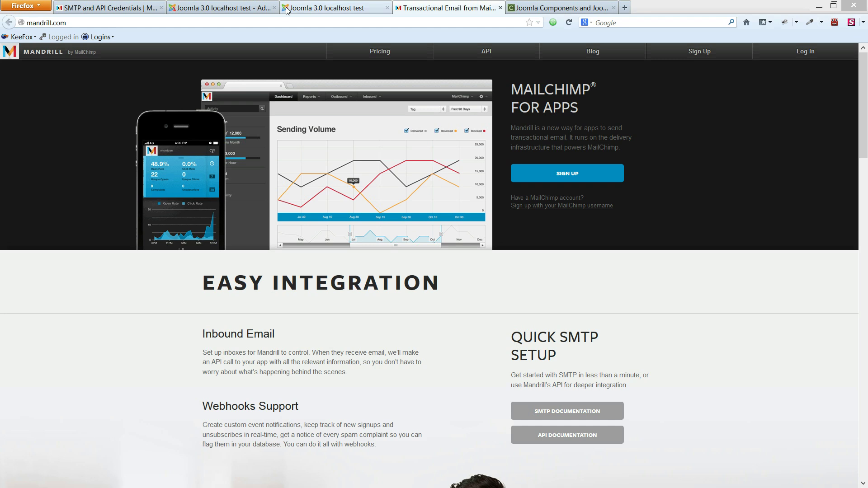
- Upload and install the com_cmandrill-2.0.zip package through the Extension Manager
{"action": "left_click", "coordinate": [237, 7]}
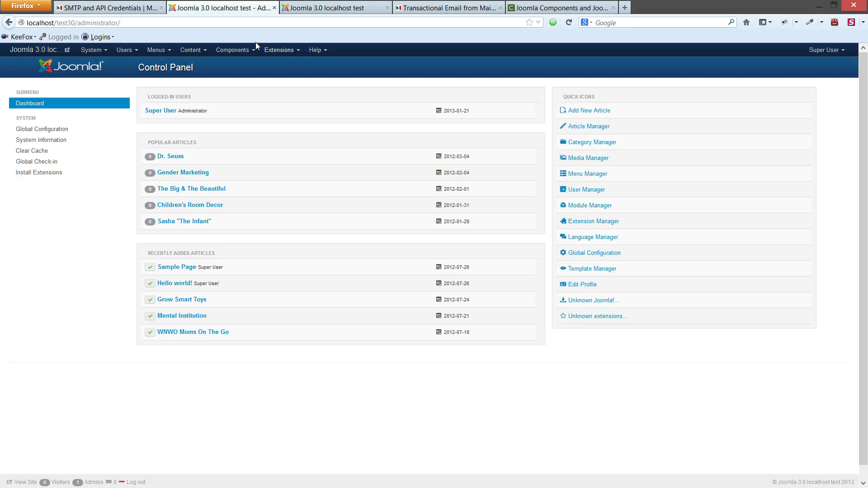
{"action": "left_click", "coordinate": [279, 50]}
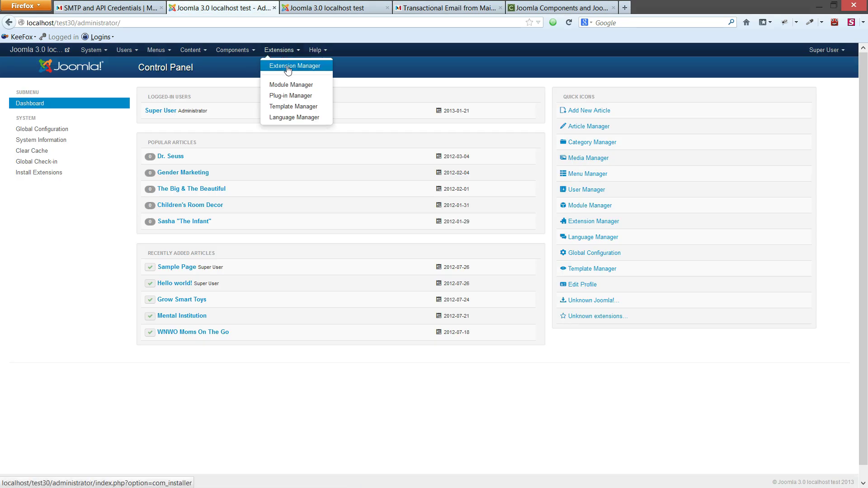
{"action": "left_click", "coordinate": [288, 69]}
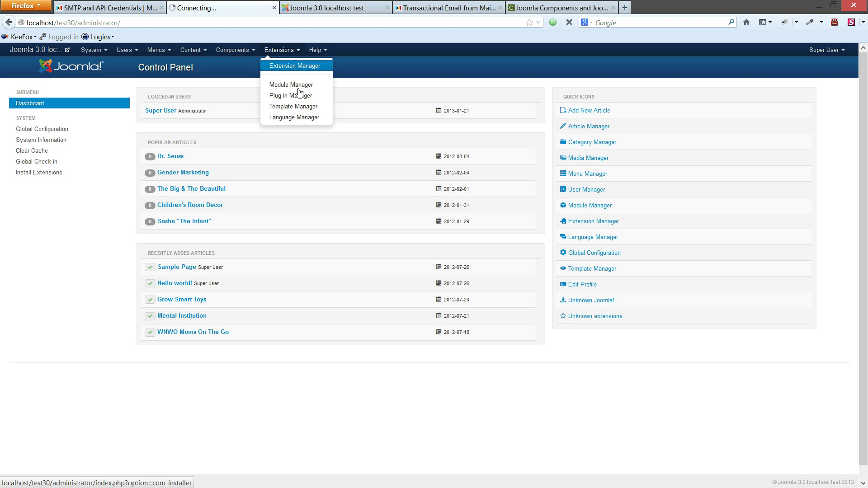
{"action": "left_click", "coordinate": [390, 175]}
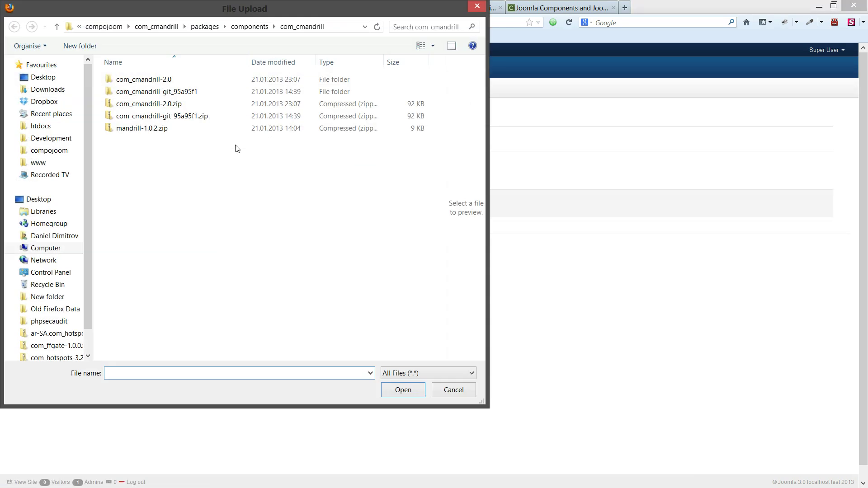
{"action": "double_click", "coordinate": [179, 105]}
{"action": "left_click", "coordinate": [229, 207]}
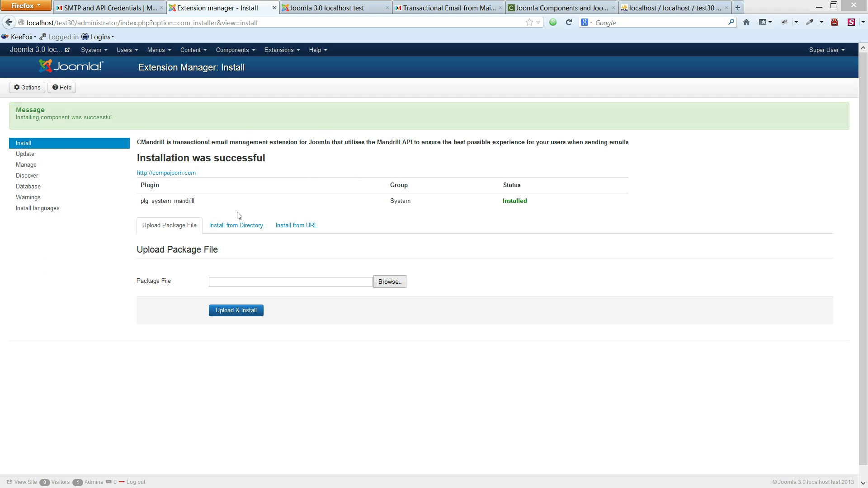
- Open the CMandrill component's configuration options
{"action": "left_click", "coordinate": [240, 51]}
{"action": "left_click", "coordinate": [245, 77]}
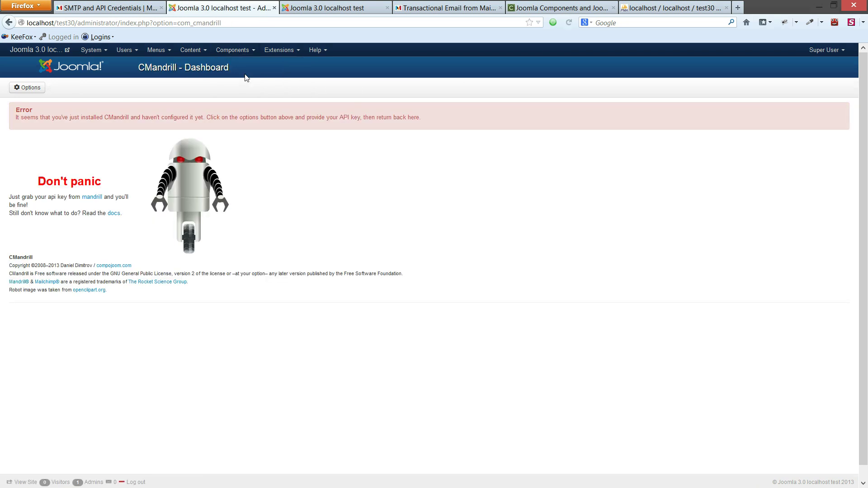
{"action": "left_click", "coordinate": [27, 93]}
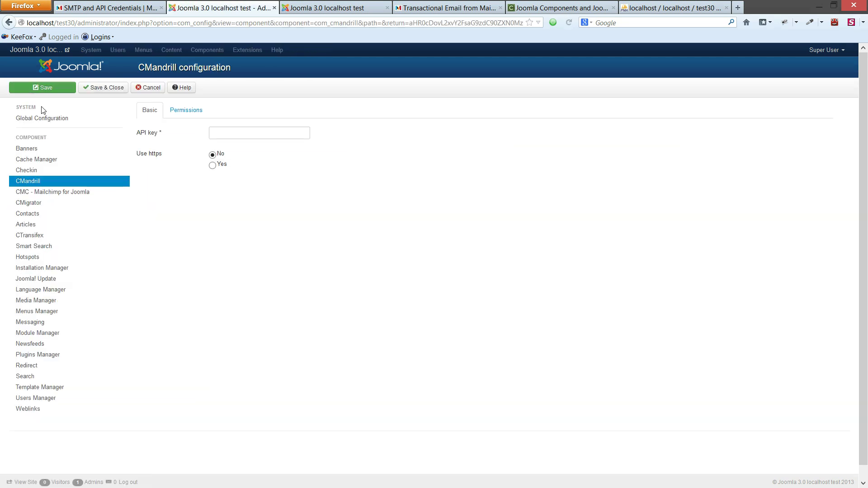
{"action": "mouse_move", "coordinate": [152, 134]}
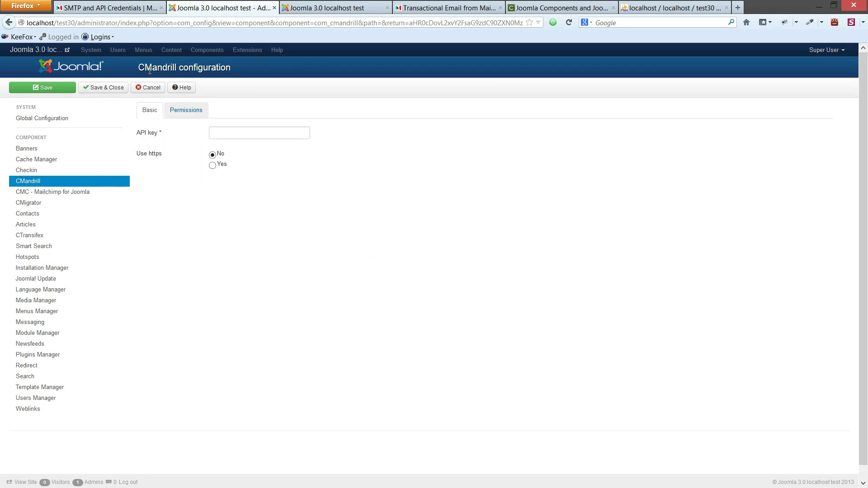
- Copy the API key from Mandrill's credentials page into CMandrill's API key field and save
{"action": "left_click", "coordinate": [110, 7]}
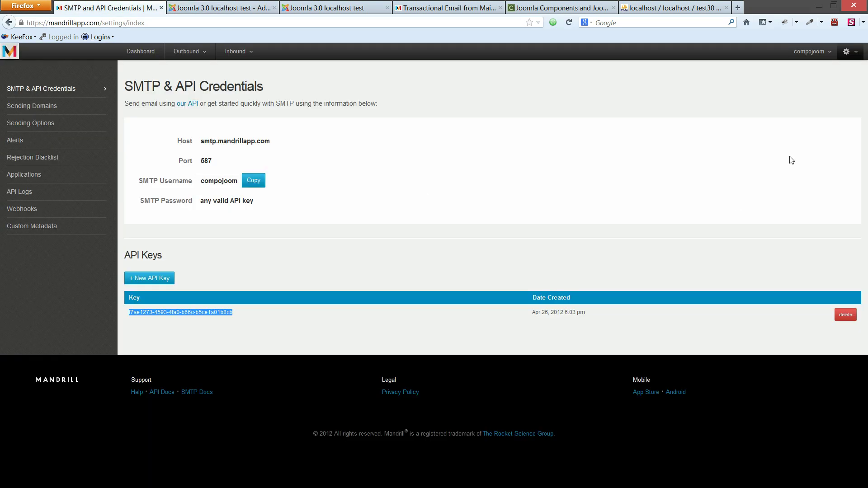
{"action": "left_click", "coordinate": [850, 53]}
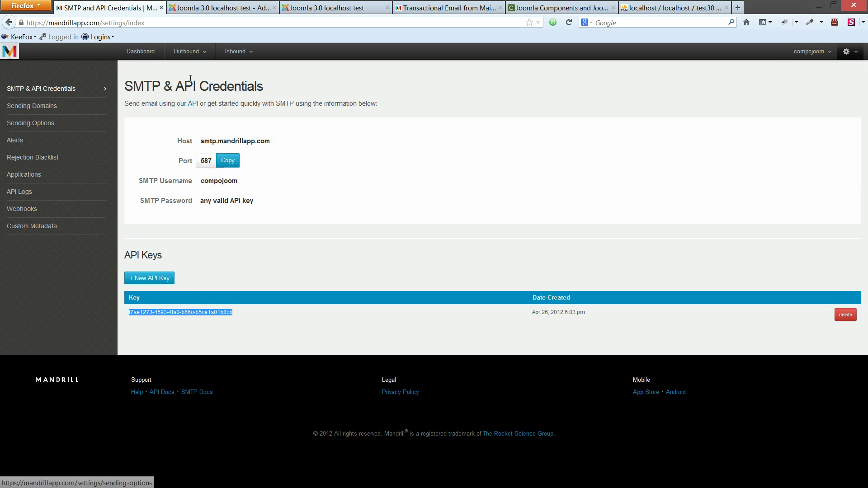
{"action": "right_click", "coordinate": [185, 310]}
{"action": "left_click", "coordinate": [194, 319]}
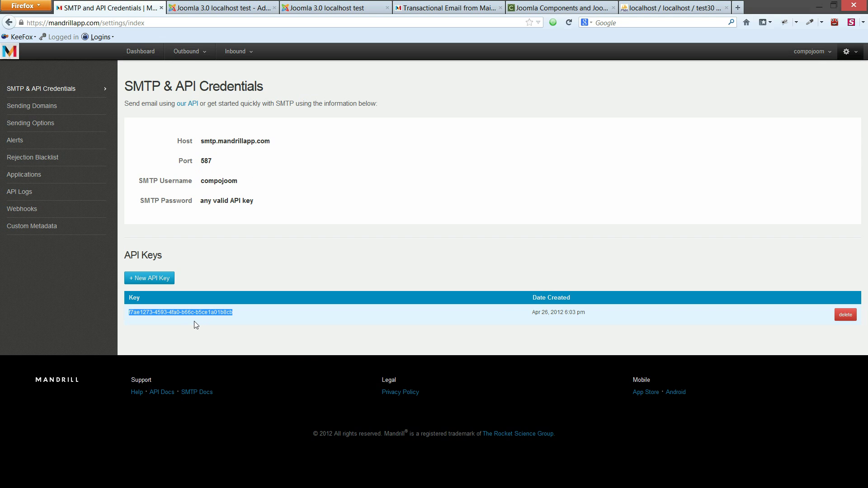
{"action": "left_click", "coordinate": [221, 6]}
{"action": "right_click", "coordinate": [238, 133]}
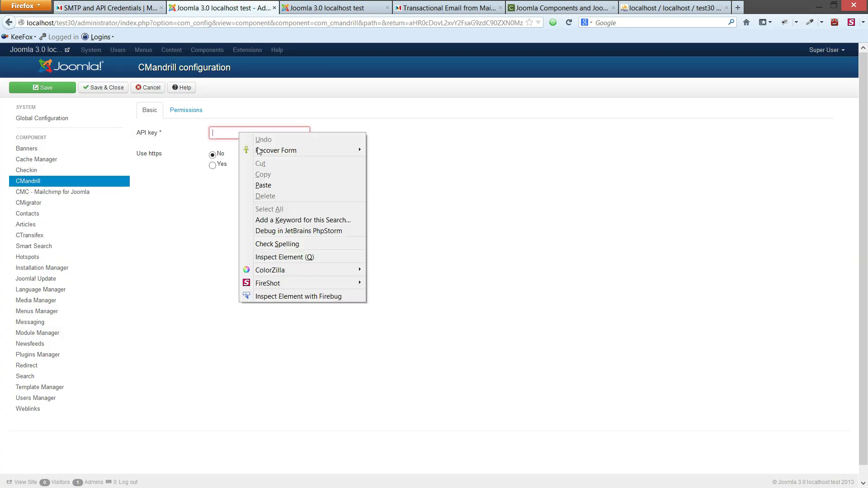
{"action": "left_click", "coordinate": [263, 185]}
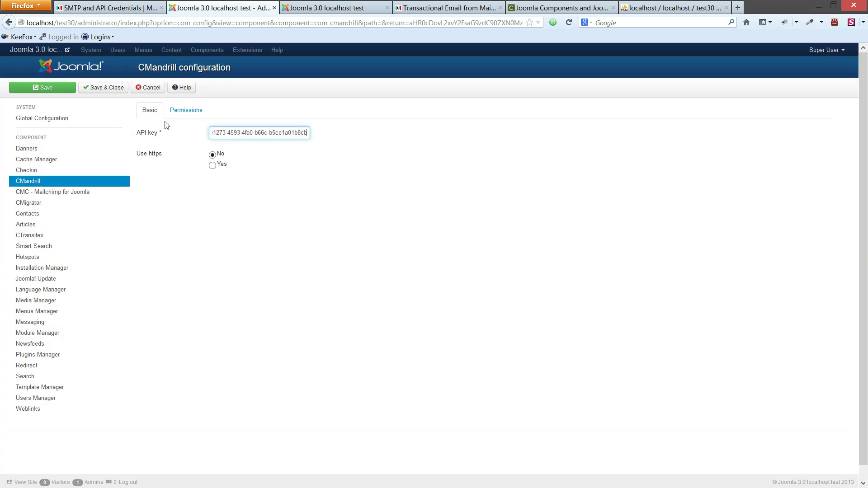
{"action": "left_click", "coordinate": [114, 89]}
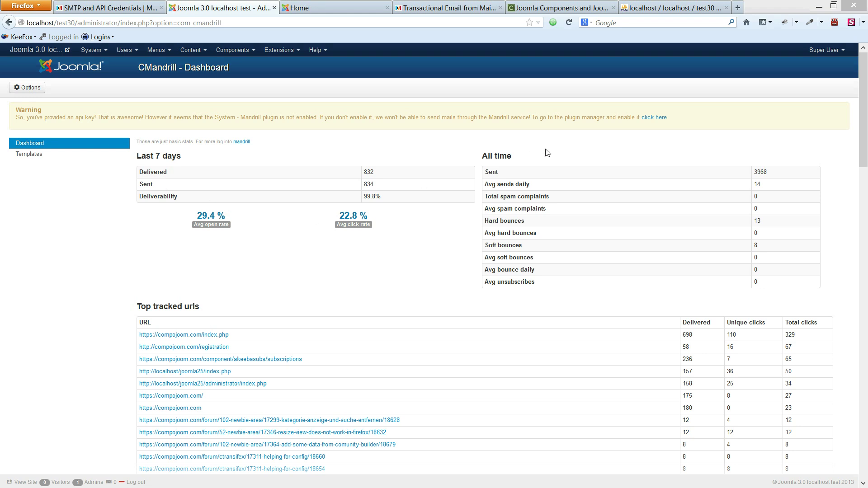
- Enable the System - Mandrill plugin via the warning's plugin-list link
{"action": "left_click", "coordinate": [647, 120]}
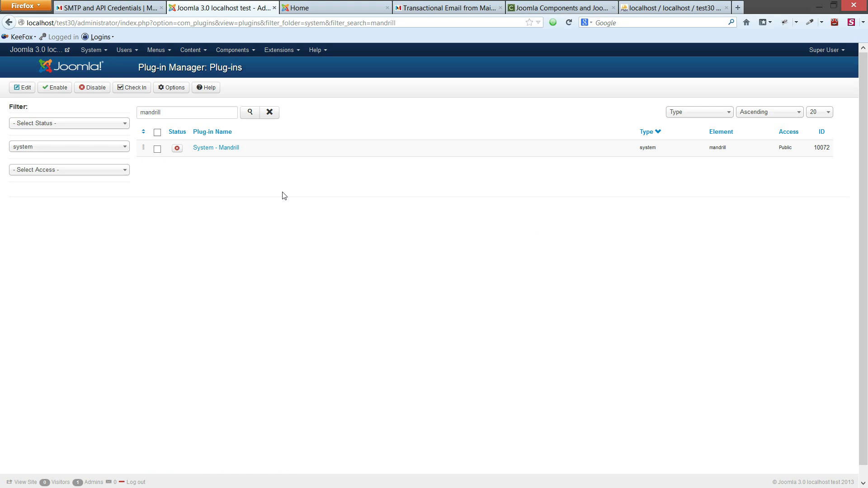
{"action": "left_click", "coordinate": [177, 149]}
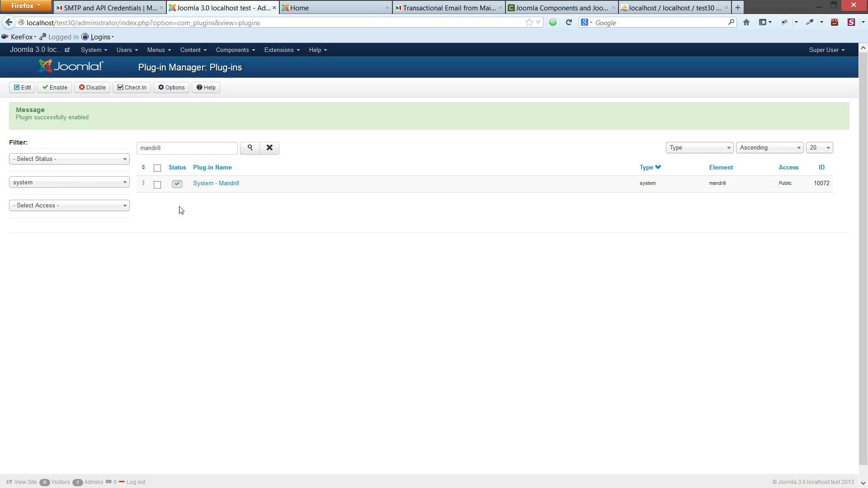
- On the front-end registration form, enter the user's name, username and a password twice
{"action": "left_click", "coordinate": [330, 7]}
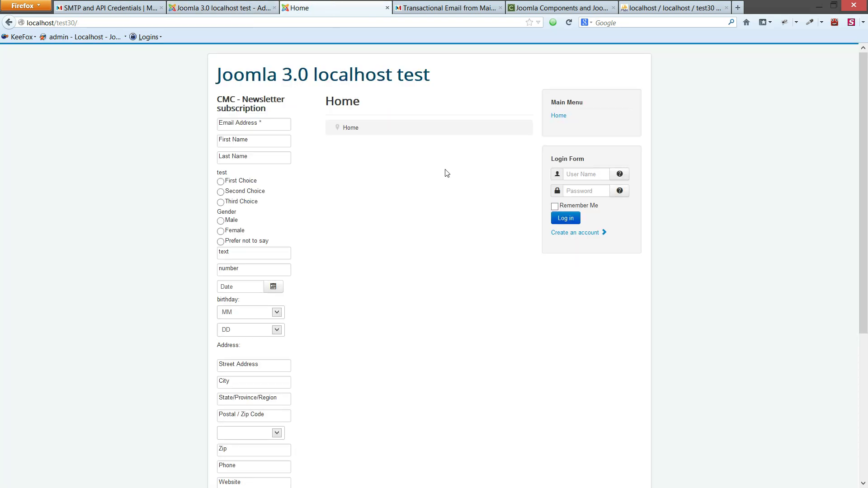
{"action": "left_click", "coordinate": [572, 236]}
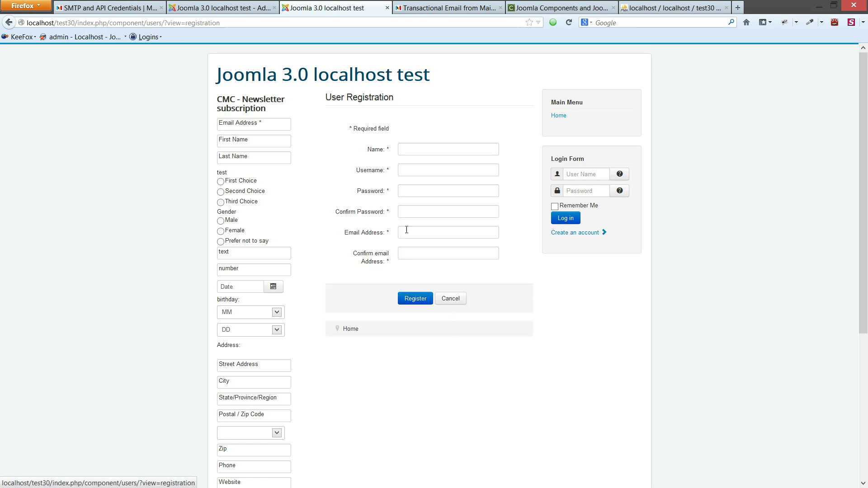
{"action": "left_click", "coordinate": [402, 153]}
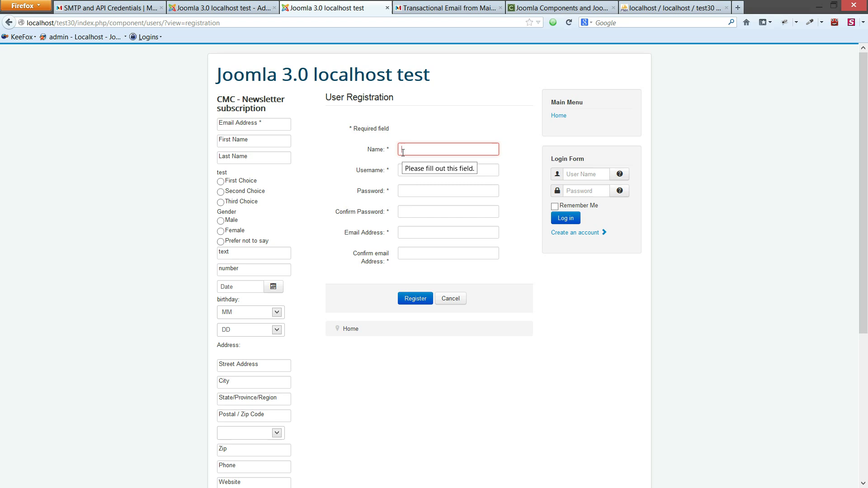
{"action": "type", "text": "daniel"}
{"action": "key", "text": "Tab"}
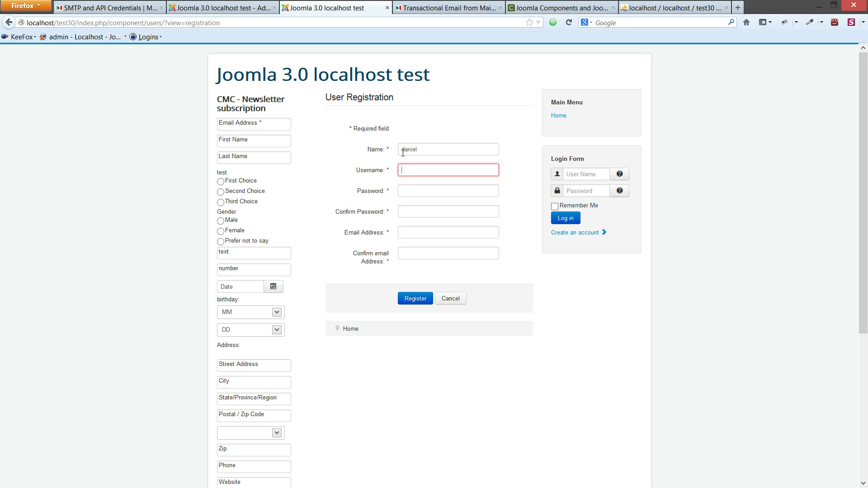
{"action": "type", "text": "compojo"}
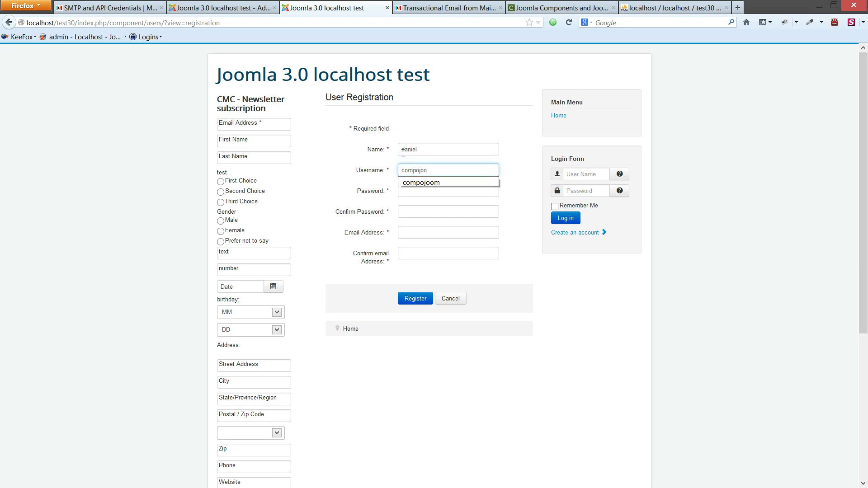
{"action": "type", "text": "o"}
{"action": "key", "text": "ctrl+a"}
{"action": "type", "text": "daniel"}
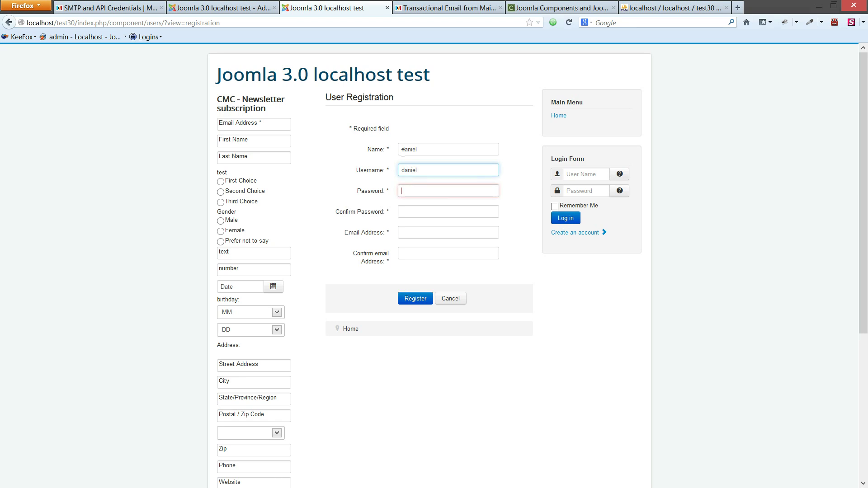
{"action": "key", "text": "Tab"}
{"action": "type", "text": "test"}
{"action": "key", "text": "Tab"}
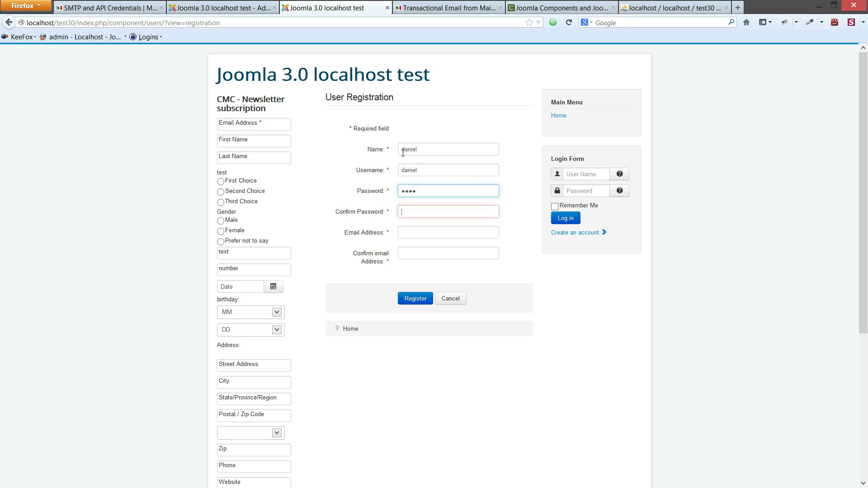
{"action": "type", "text": "test"}
- Fill in and confirm the user's e-mail address, then submit the registration
{"action": "key", "text": "Tab"}
{"action": "type", "text": "daniel"}
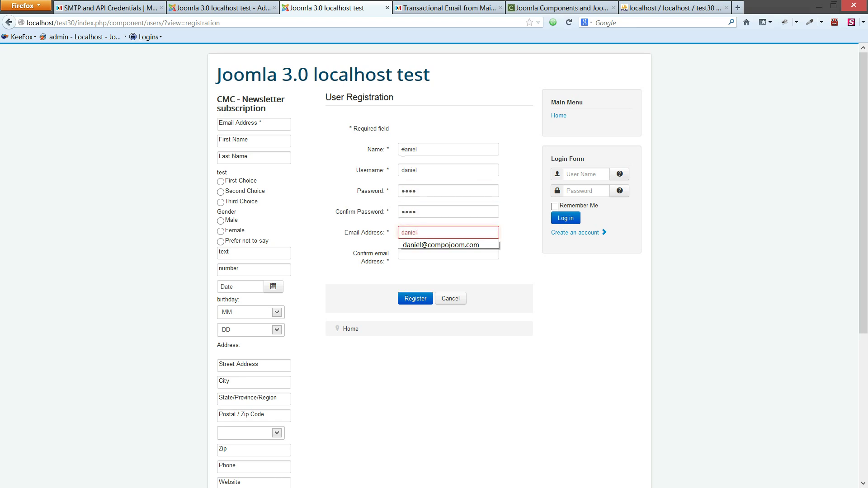
{"action": "key", "text": "Tab"}
{"action": "type", "text": "daniel"}
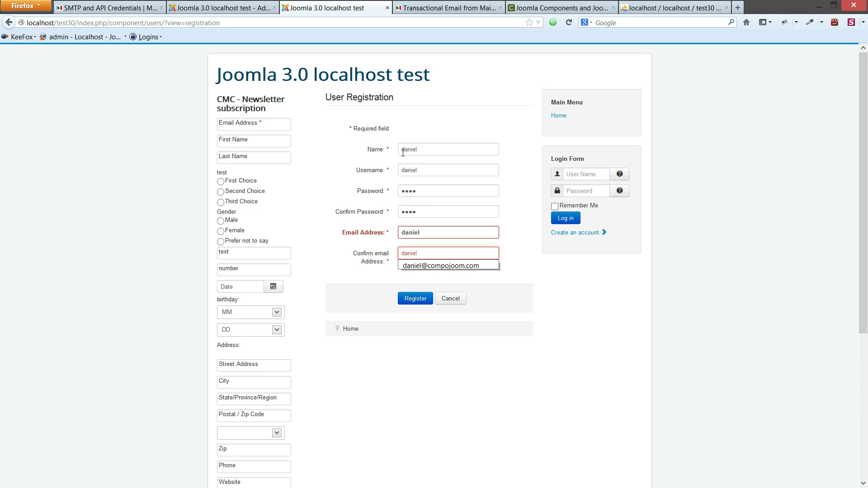
{"action": "key", "text": "Down"}
{"action": "key", "text": "Return"}
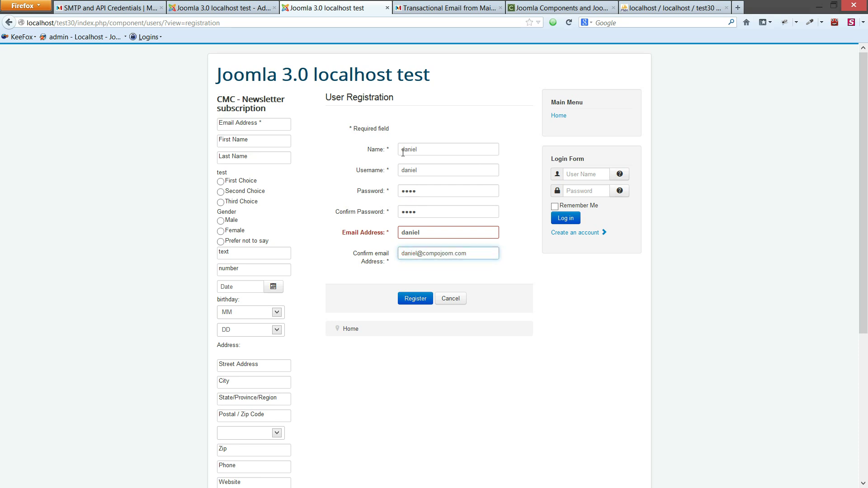
{"action": "left_click", "coordinate": [448, 235]}
{"action": "left_click", "coordinate": [444, 234]}
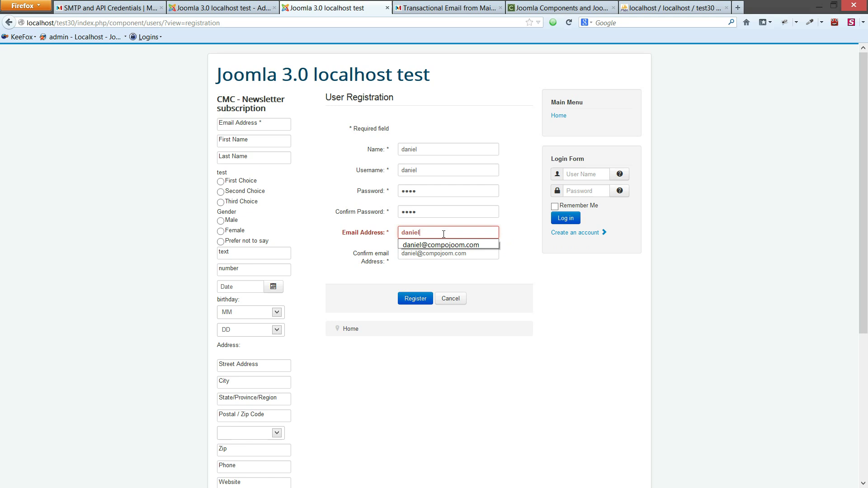
{"action": "left_click", "coordinate": [436, 245]}
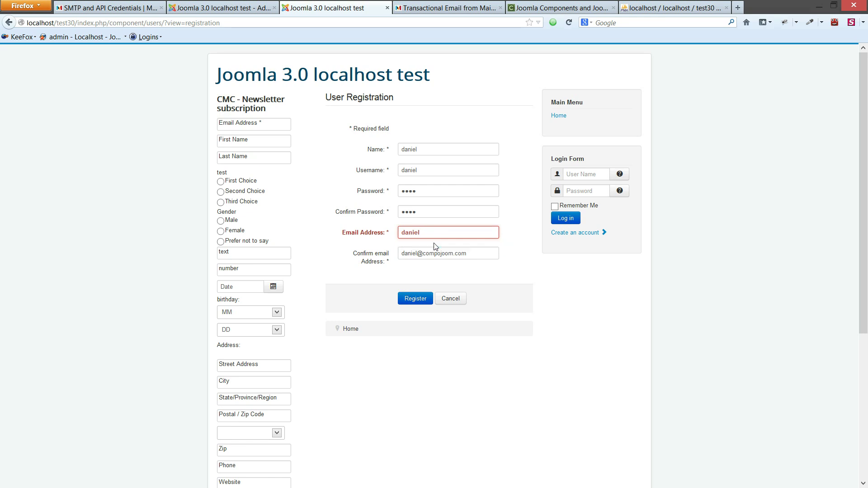
{"action": "left_click", "coordinate": [422, 302]}
{"action": "left_click", "coordinate": [421, 302]}
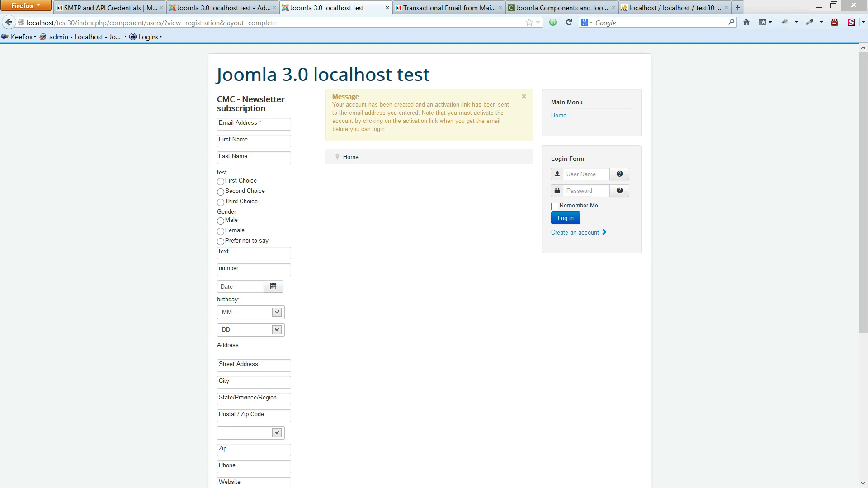
- Read the plain-text 'Account Details' registration email in Outlook
{"action": "key", "text": "alt+Tab"}
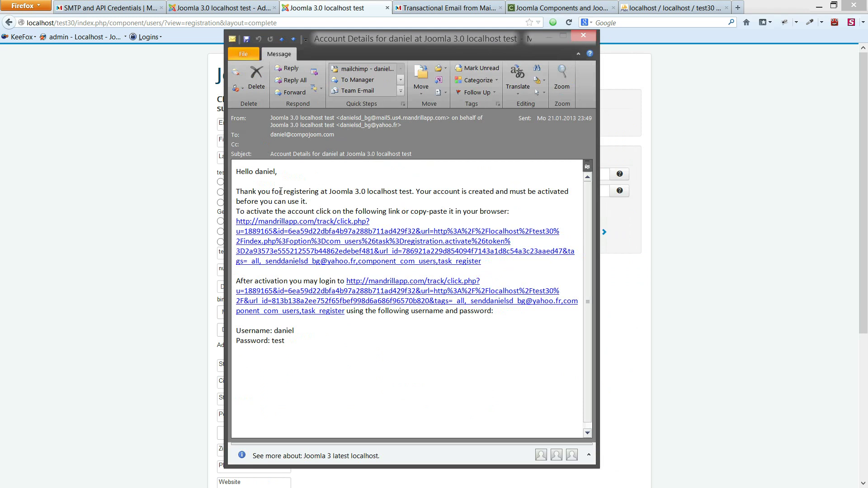
{"action": "left_click_drag", "start_coordinate": [321, 192], "coordinate": [411, 192]}
{"action": "left_click", "coordinate": [412, 192]}
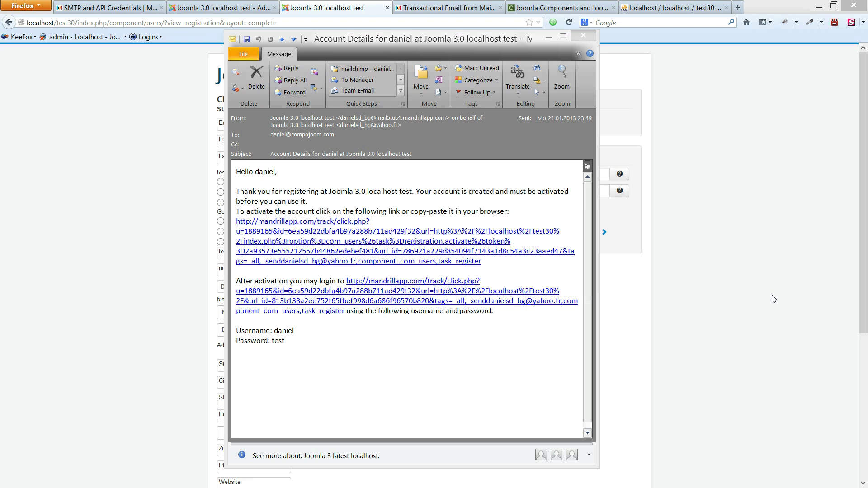
- In Mandrill, go to Outbound > Templates and show My Templates
{"action": "left_click", "coordinate": [116, 5]}
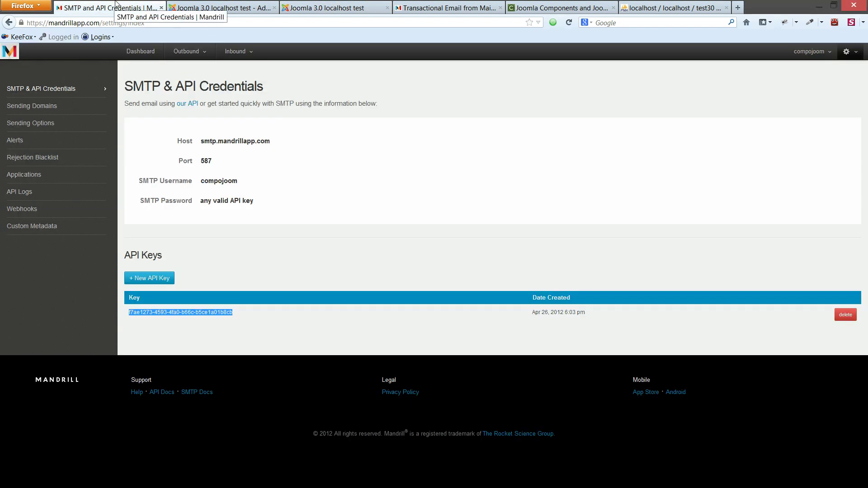
{"action": "left_click", "coordinate": [242, 222]}
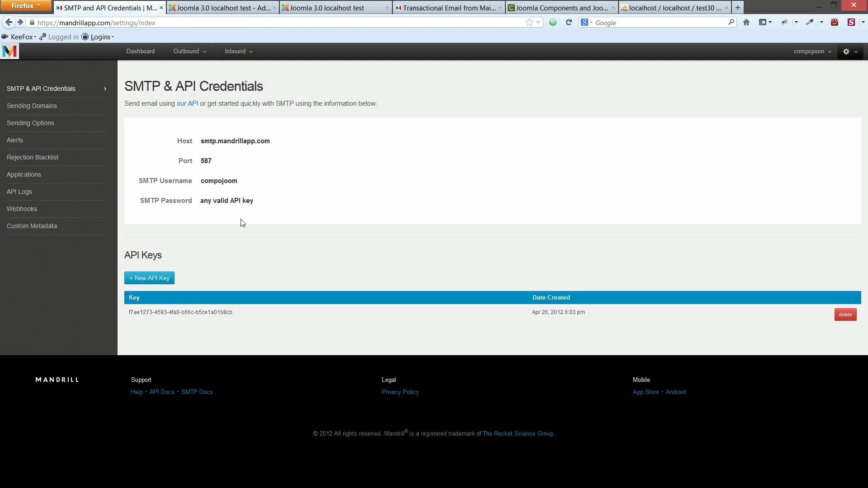
{"action": "mouse_move", "coordinate": [201, 56]}
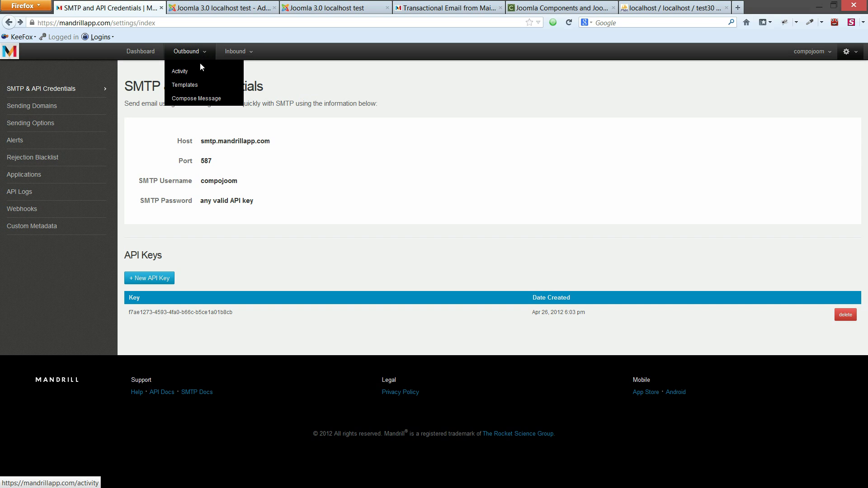
{"action": "left_click", "coordinate": [200, 84]}
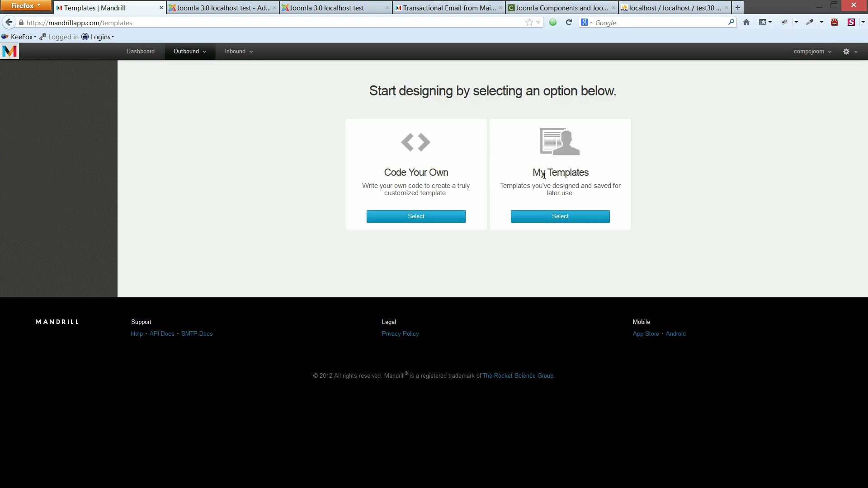
{"action": "left_click_drag", "start_coordinate": [533, 173], "coordinate": [579, 176]}
{"action": "left_click", "coordinate": [559, 217]}
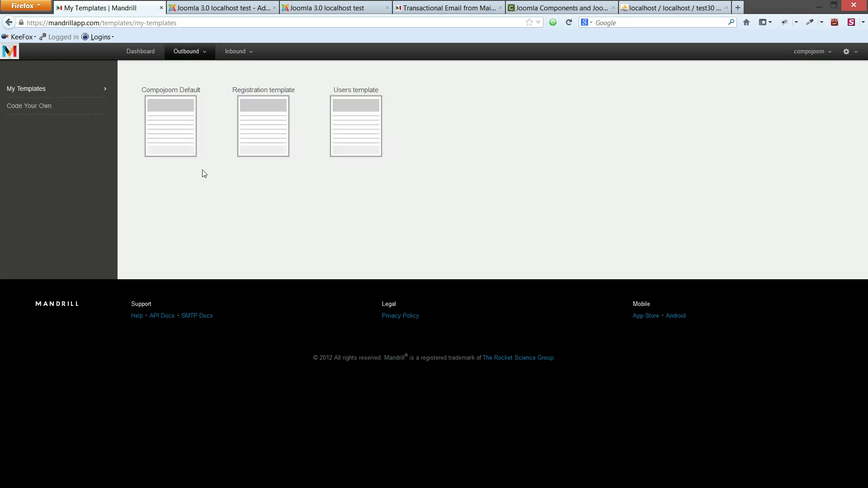
- Open the Compojoom Default template's code and locate mc:edit="main_content" on line 374
{"action": "mouse_move", "coordinate": [173, 102]}
{"action": "mouse_move", "coordinate": [364, 127]}
{"action": "mouse_move", "coordinate": [281, 158]}
{"action": "mouse_move", "coordinate": [166, 157]}
{"action": "left_click", "coordinate": [170, 118]}
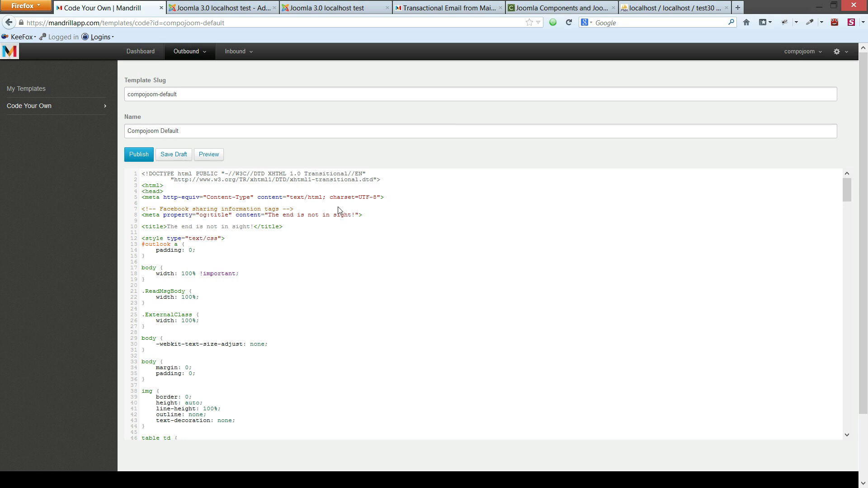
{"action": "scroll", "coordinate": [339, 212], "scroll_direction": "down", "scroll_amount": 15}
{"action": "scroll", "coordinate": [372, 232], "scroll_direction": "down", "scroll_amount": 20}
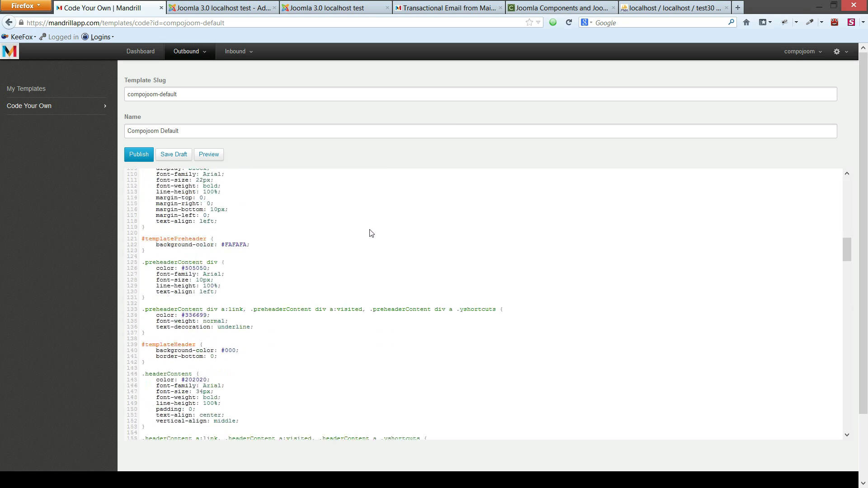
{"action": "scroll", "coordinate": [371, 239], "scroll_direction": "down", "scroll_amount": 20}
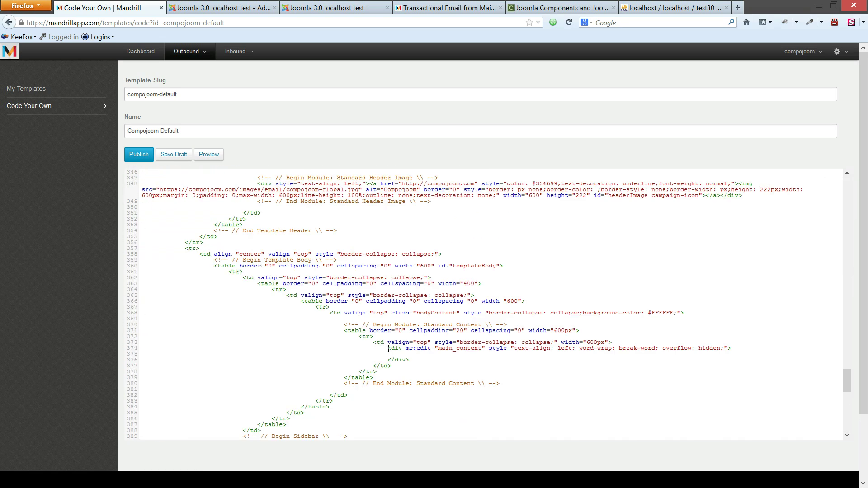
{"action": "left_click_drag", "start_coordinate": [399, 347], "coordinate": [462, 348]}
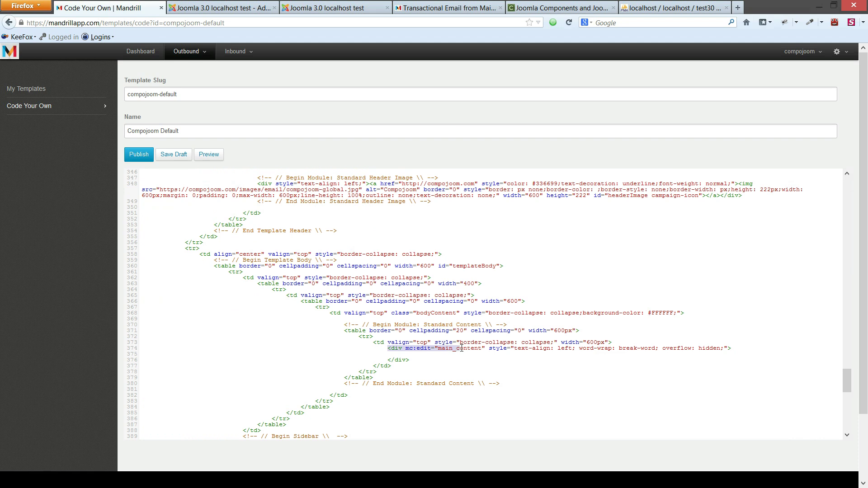
{"action": "left_click", "coordinate": [466, 346]}
{"action": "double_click", "coordinate": [447, 348]}
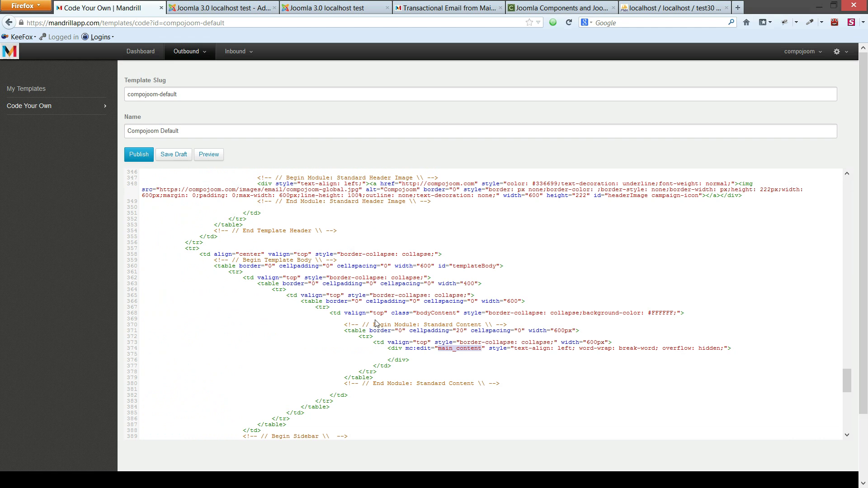
- Inspect the Registration template's code to the thank-you text on line 377, then return to Joomla
{"action": "left_click", "coordinate": [9, 23]}
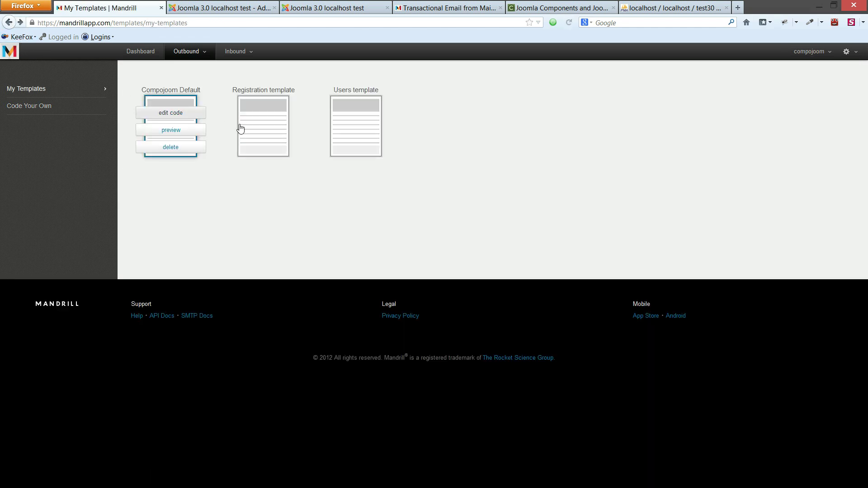
{"action": "mouse_move", "coordinate": [265, 119]}
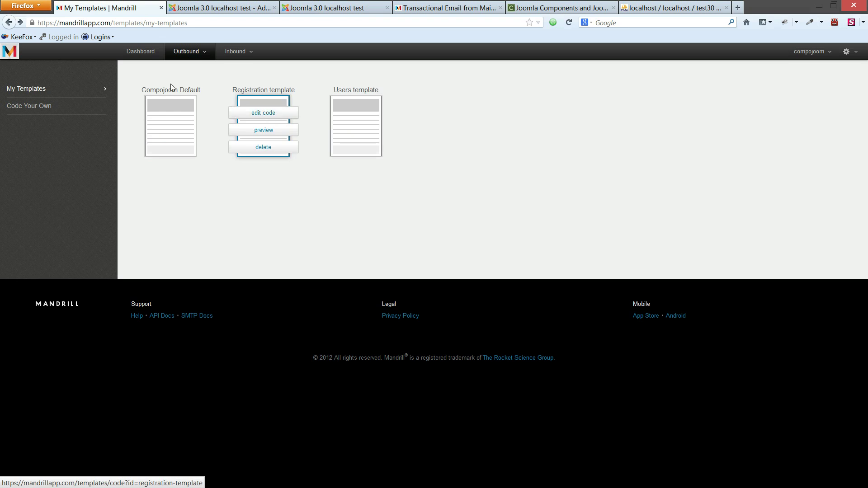
{"action": "left_click", "coordinate": [258, 115]}
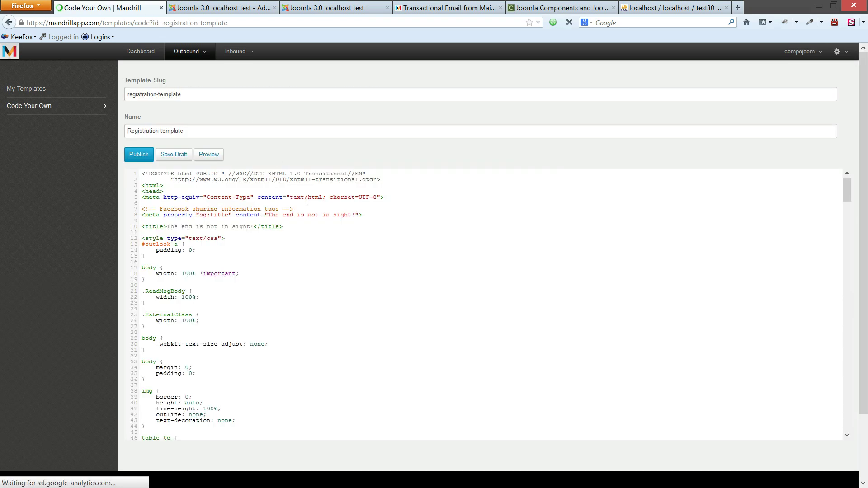
{"action": "scroll", "coordinate": [307, 202], "scroll_direction": "down", "scroll_amount": 20}
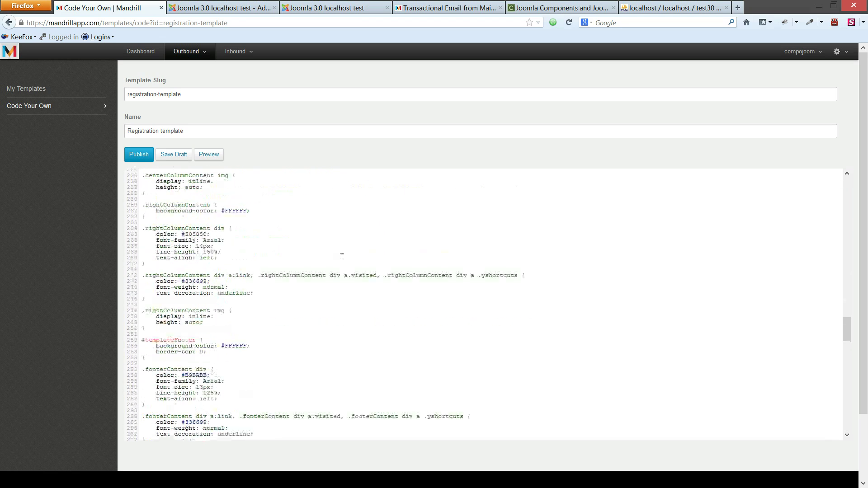
{"action": "scroll", "coordinate": [344, 257], "scroll_direction": "down", "scroll_amount": 15}
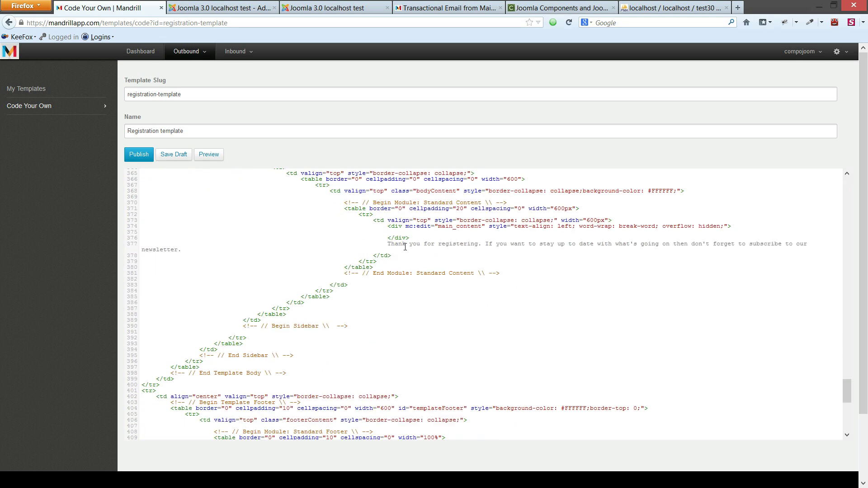
{"action": "left_click", "coordinate": [392, 245]}
{"action": "left_click", "coordinate": [185, 52]}
{"action": "left_click", "coordinate": [220, 6]}
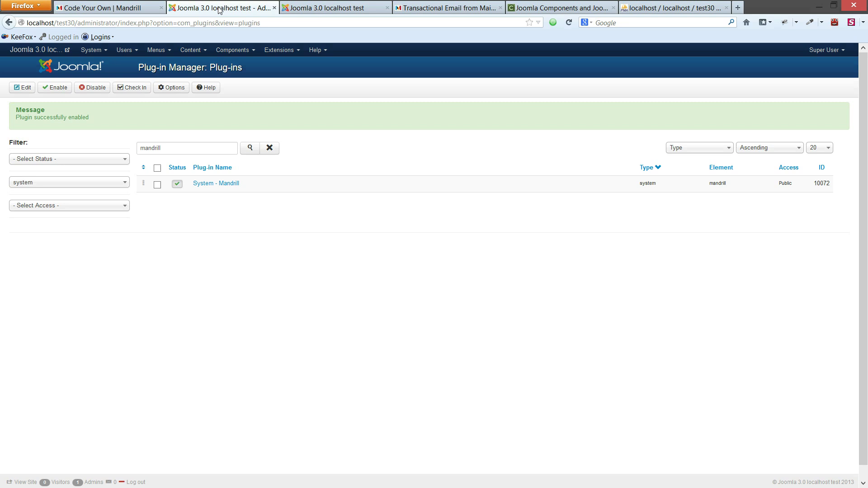
- Go to CMandrill's Templates list and begin a new template
{"action": "left_click", "coordinate": [234, 51]}
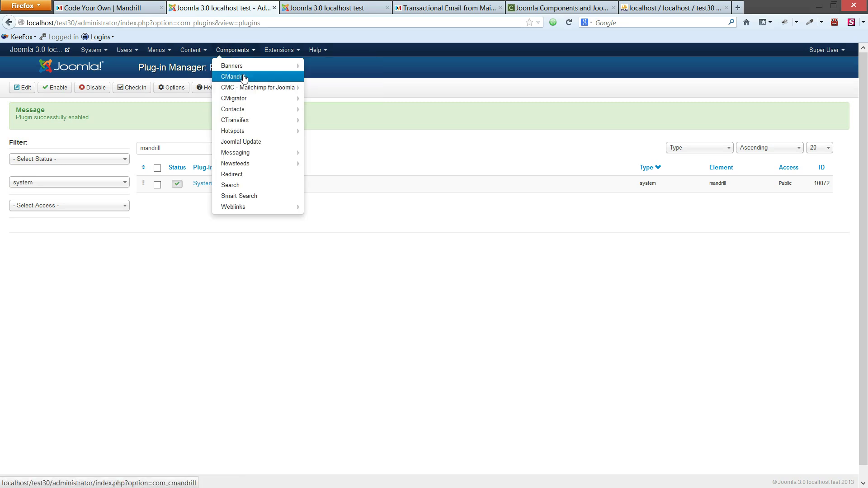
{"action": "left_click", "coordinate": [244, 77]}
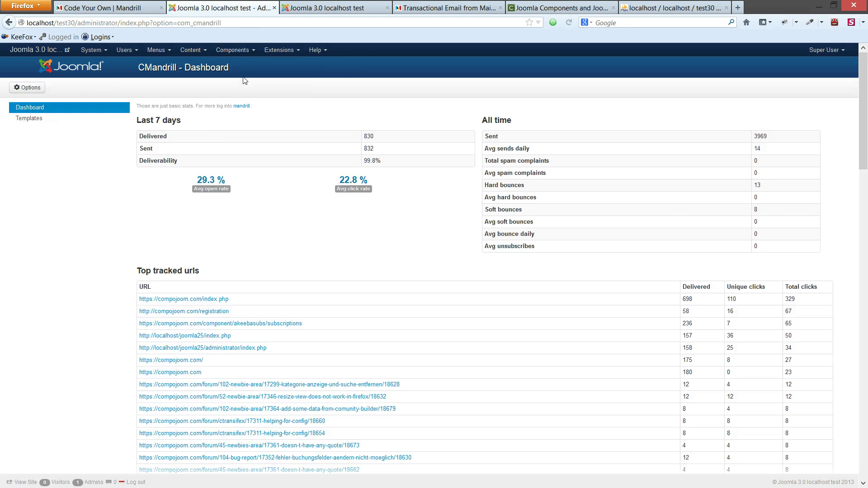
{"action": "left_click", "coordinate": [68, 123]}
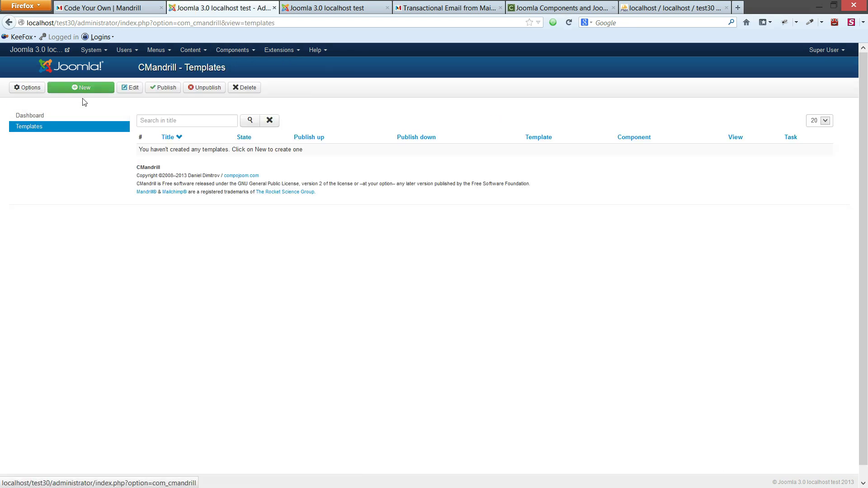
{"action": "left_click", "coordinate": [84, 89]}
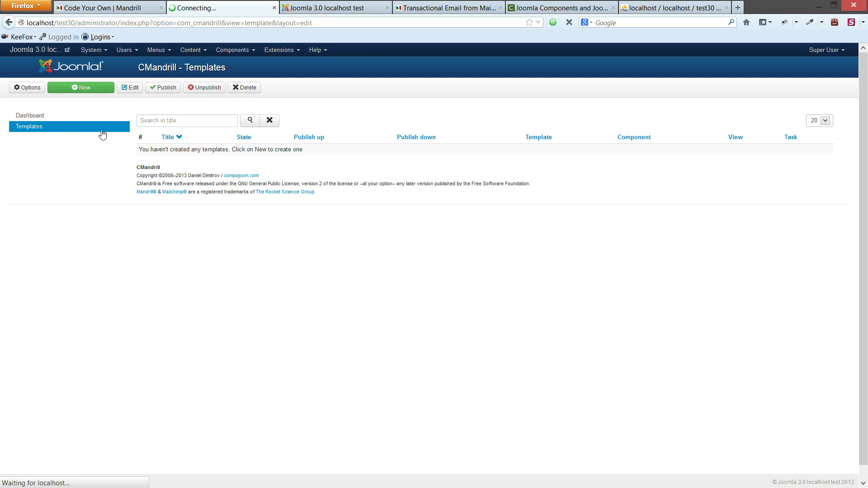
- Save a template titled 'Global Template' using Compojoom Default for the Global component
{"action": "left_click", "coordinate": [116, 111]}
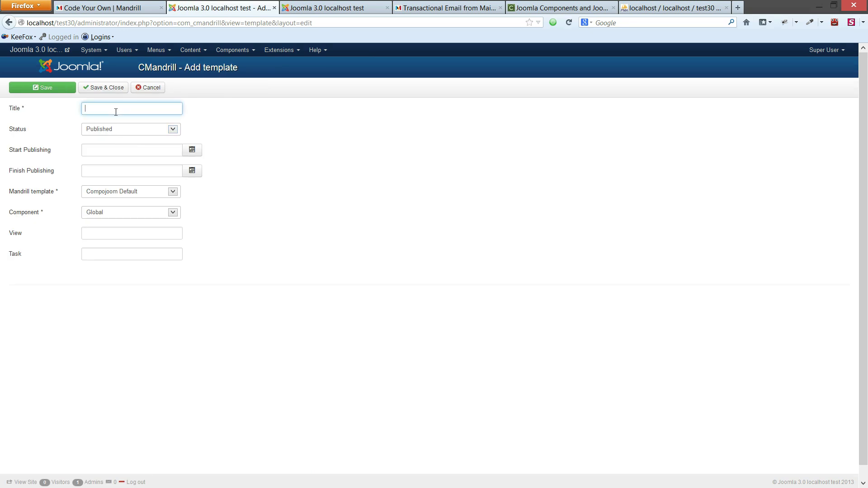
{"action": "type", "text": "Global"}
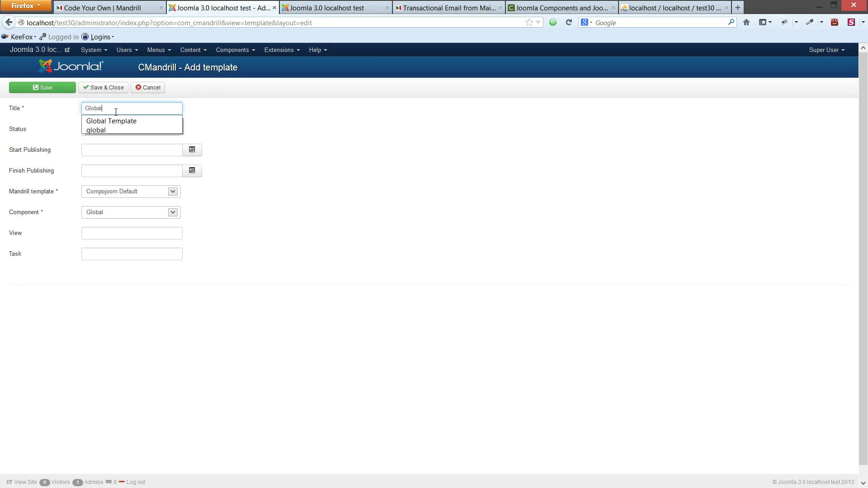
{"action": "type", "text": " Template"}
{"action": "key", "text": "Tab"}
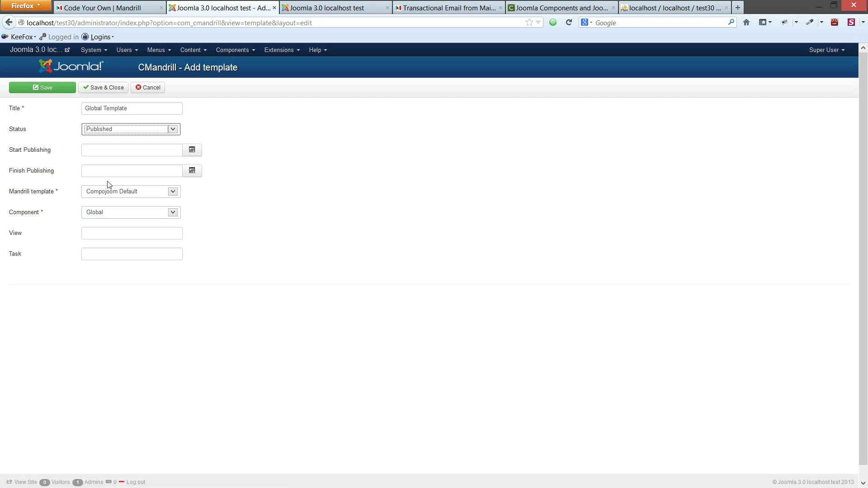
{"action": "left_click", "coordinate": [99, 192]}
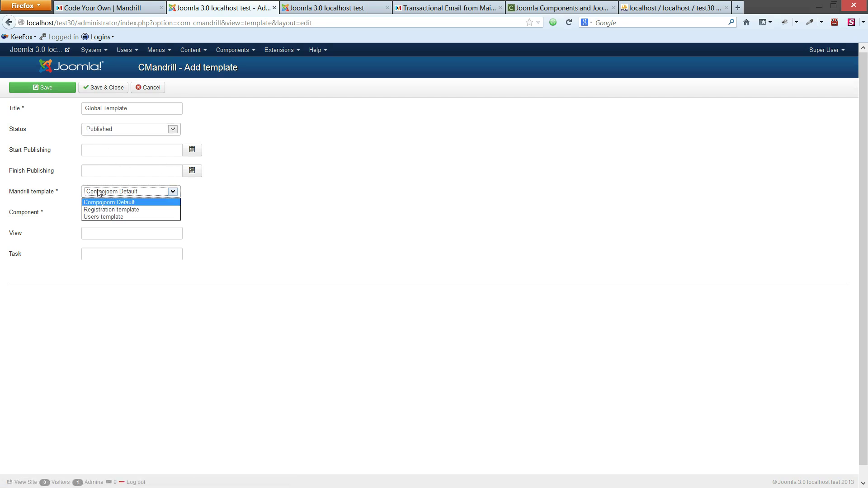
{"action": "left_click", "coordinate": [235, 209]}
{"action": "left_click", "coordinate": [134, 212]}
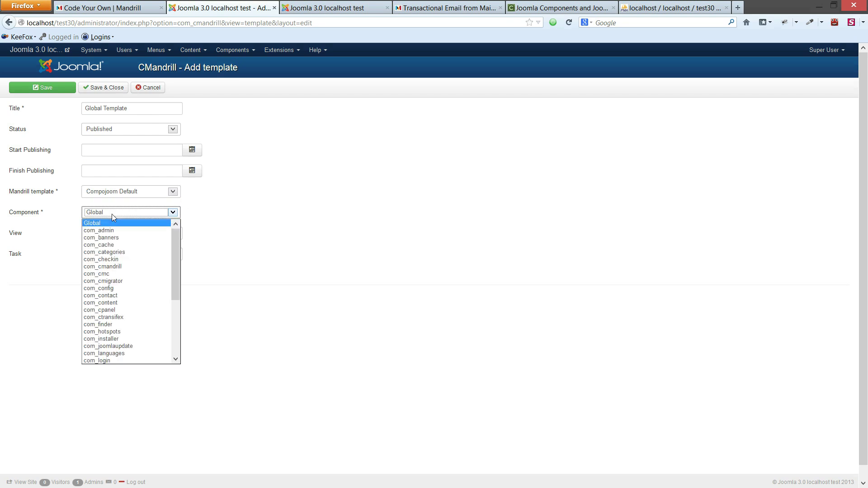
{"action": "left_click", "coordinate": [194, 224]}
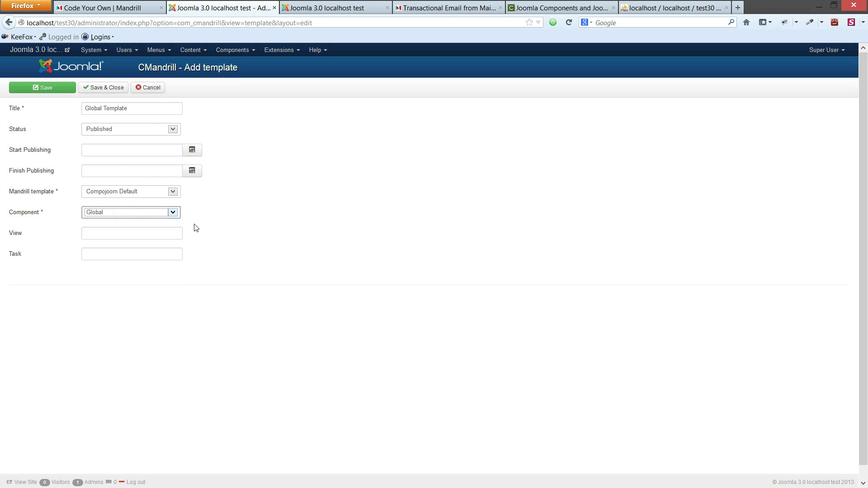
{"action": "left_click", "coordinate": [100, 94]}
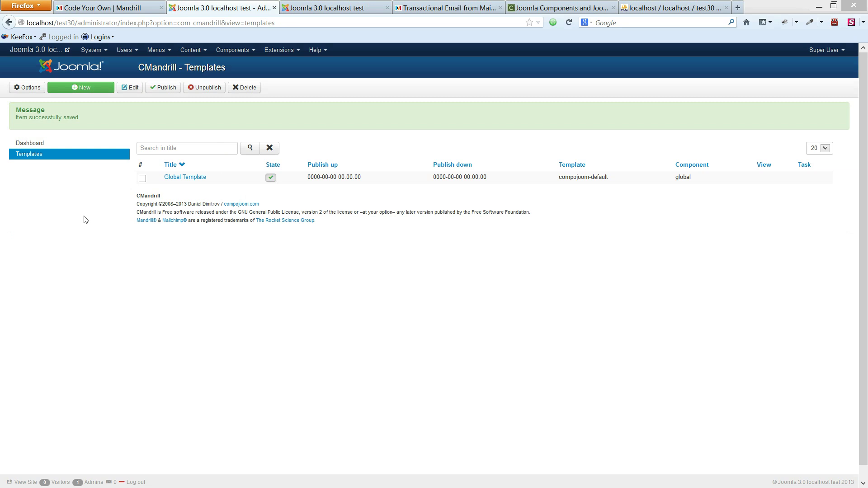
- Start a new user and enter the user's name and the suggested login name
{"action": "left_click", "coordinate": [125, 50]}
{"action": "mouse_move", "coordinate": [154, 66]}
{"action": "left_click", "coordinate": [206, 68]}
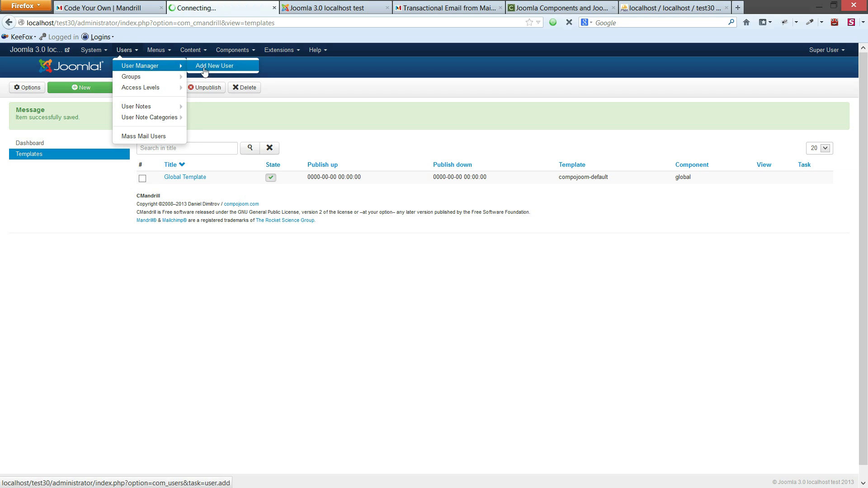
{"action": "left_click", "coordinate": [110, 133]}
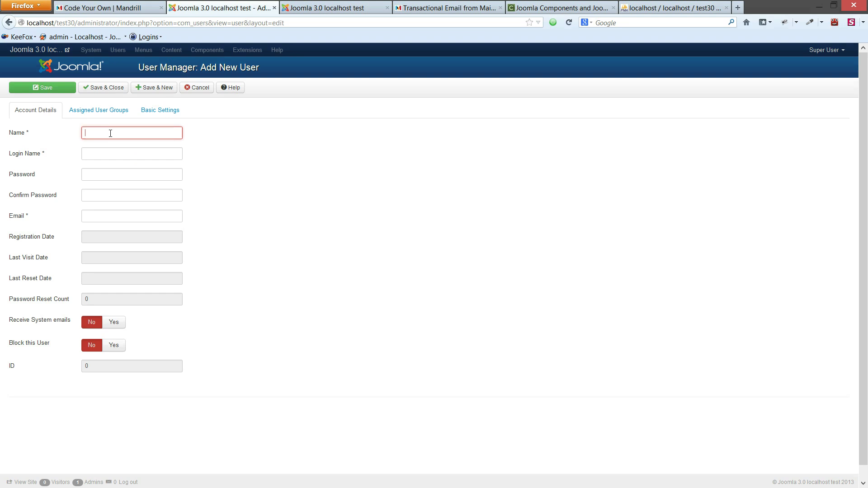
{"action": "type", "text": "Daniel"}
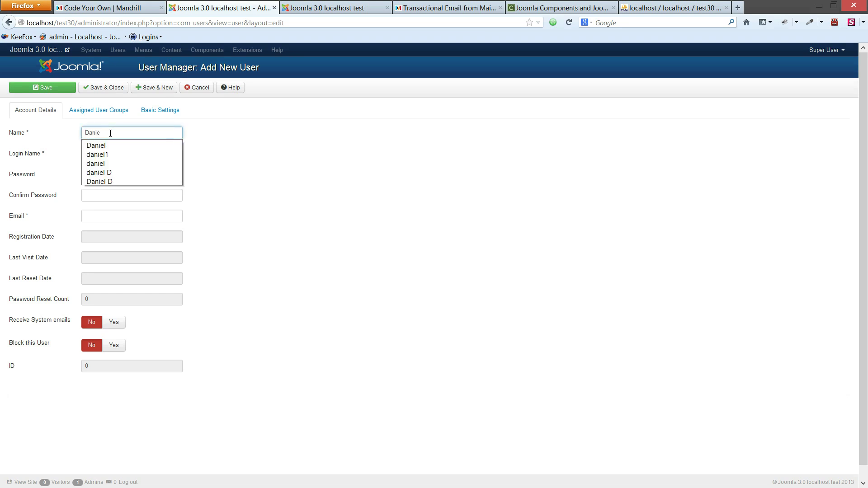
{"action": "key", "text": "Tab"}
{"action": "type", "text": "conta"}
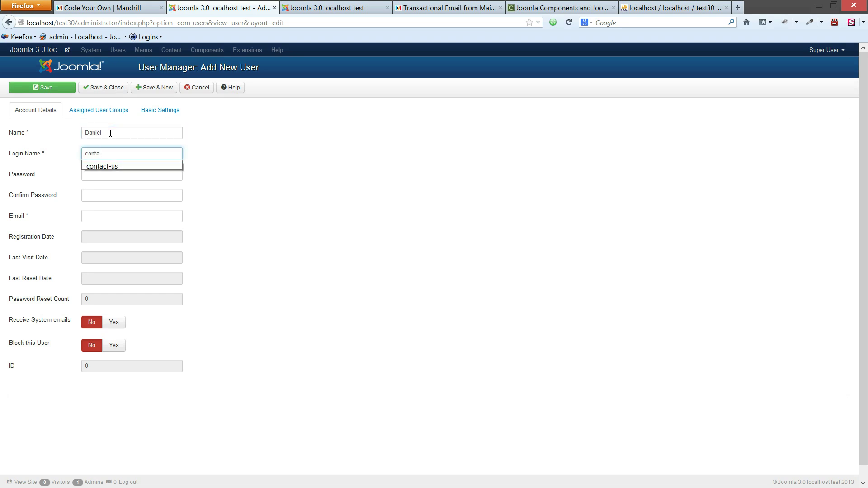
{"action": "key", "text": "Down"}
{"action": "key", "text": "Return"}
- Enter and confirm the account password, pick the suggested e-mail address, and save the user
{"action": "key", "text": "Tab"}
{"action": "type", "text": "test"}
{"action": "key", "text": "Tab"}
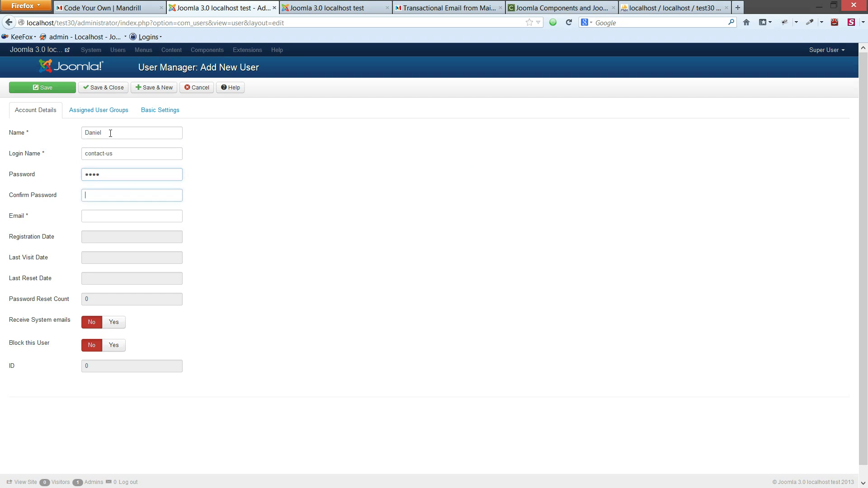
{"action": "type", "text": "test"}
{"action": "key", "text": "Tab"}
{"action": "type", "text": "conta"}
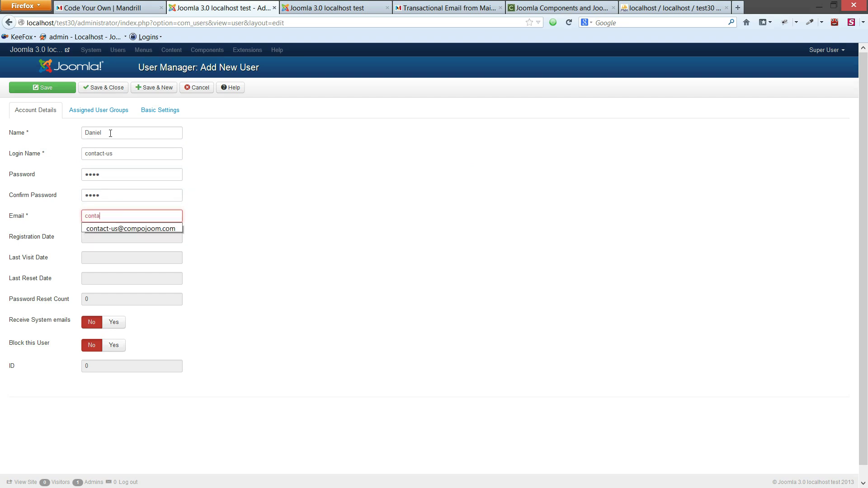
{"action": "type", "text": "ct"}
{"action": "key", "text": "Down"}
{"action": "key", "text": "Return"}
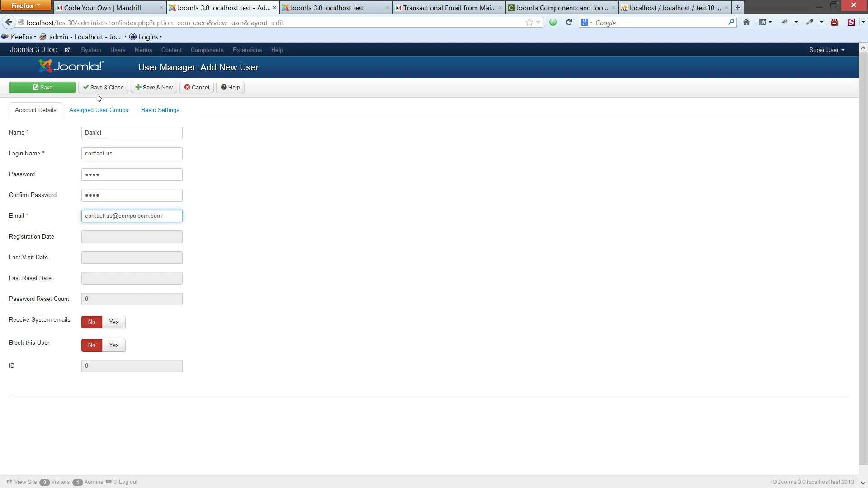
{"action": "left_click", "coordinate": [90, 89]}
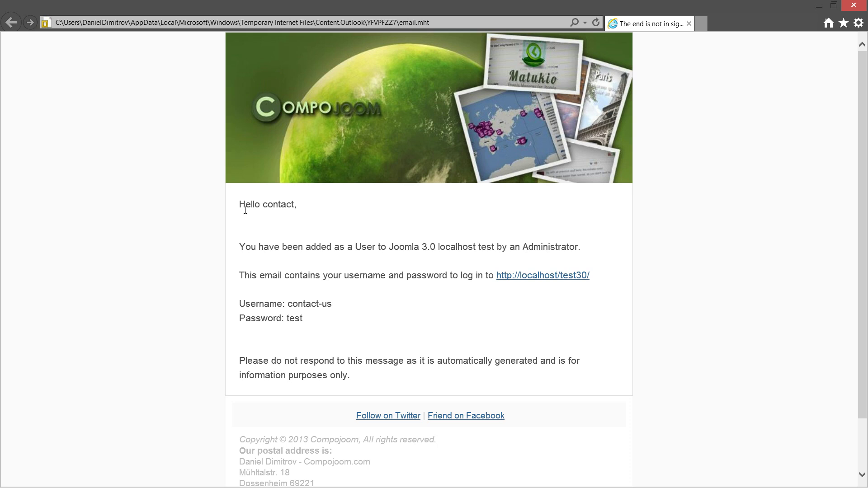
- Inspect the account email's greeting and 'added as a user' sentence, scrolling through the branded template
{"action": "left_click_drag", "start_coordinate": [240, 203], "coordinate": [335, 248]}
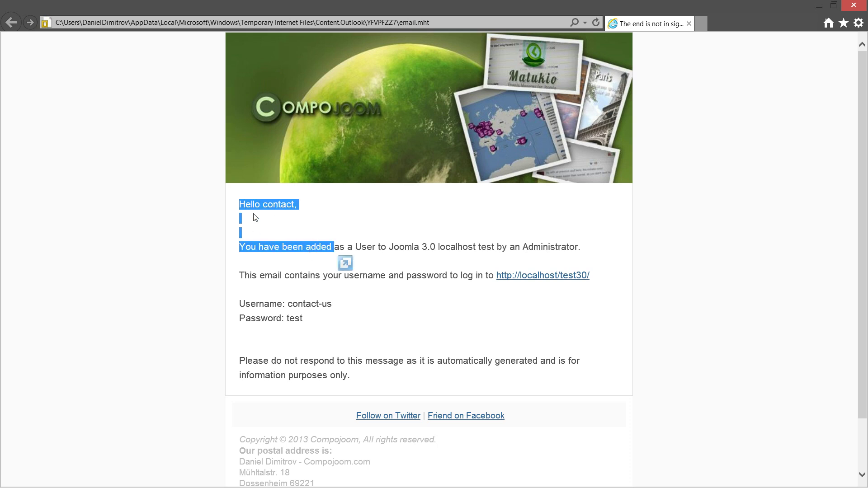
{"action": "left_click_drag", "start_coordinate": [241, 249], "coordinate": [497, 250]}
{"action": "left_click", "coordinate": [386, 247]}
{"action": "scroll", "coordinate": [365, 209], "scroll_direction": "down", "scroll_amount": 2}
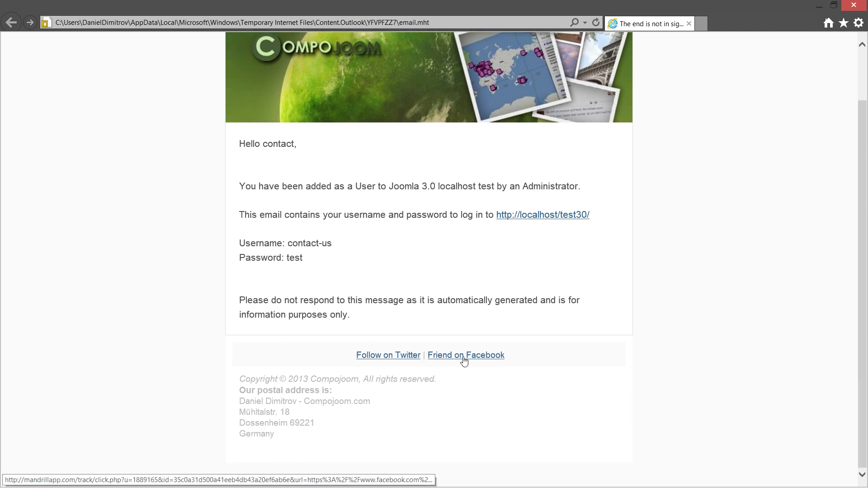
{"action": "scroll", "coordinate": [416, 364], "scroll_direction": "up", "scroll_amount": 2}
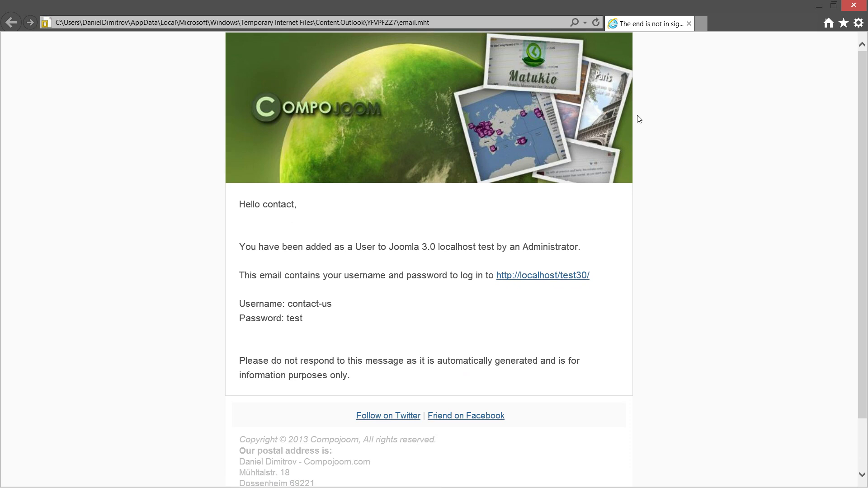
{"action": "mouse_move", "coordinate": [865, 4]}
- Close the email viewer and start a new template in CMandrill's Templates list
{"action": "left_click", "coordinate": [864, 4]}
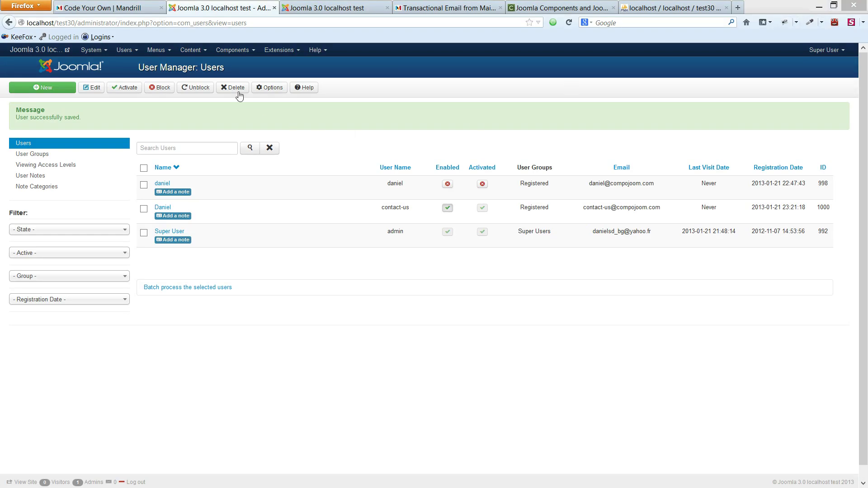
{"action": "left_click", "coordinate": [229, 50]}
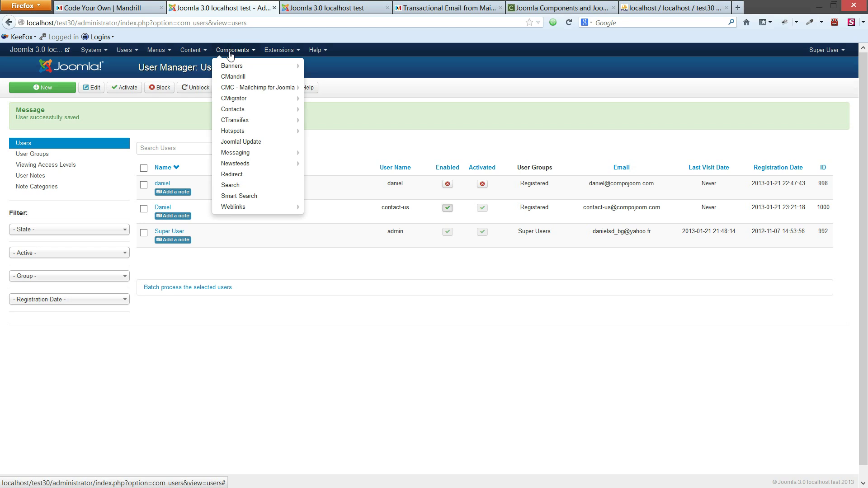
{"action": "left_click", "coordinate": [241, 77]}
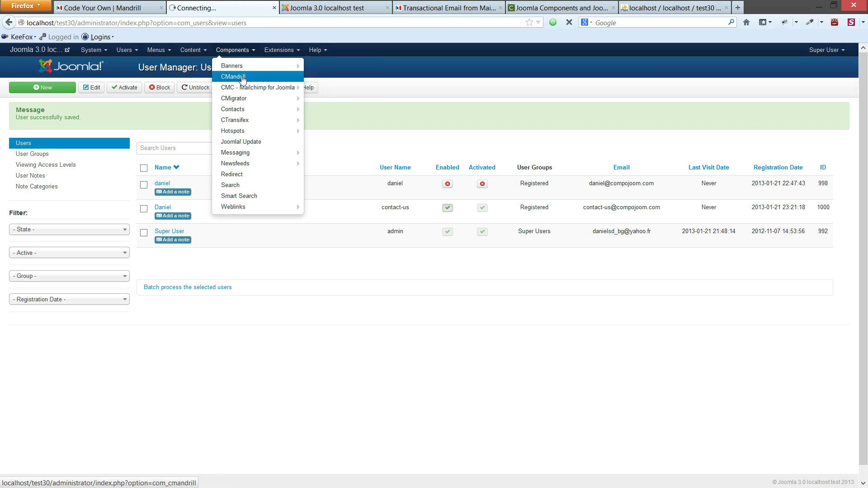
{"action": "left_click", "coordinate": [67, 126]}
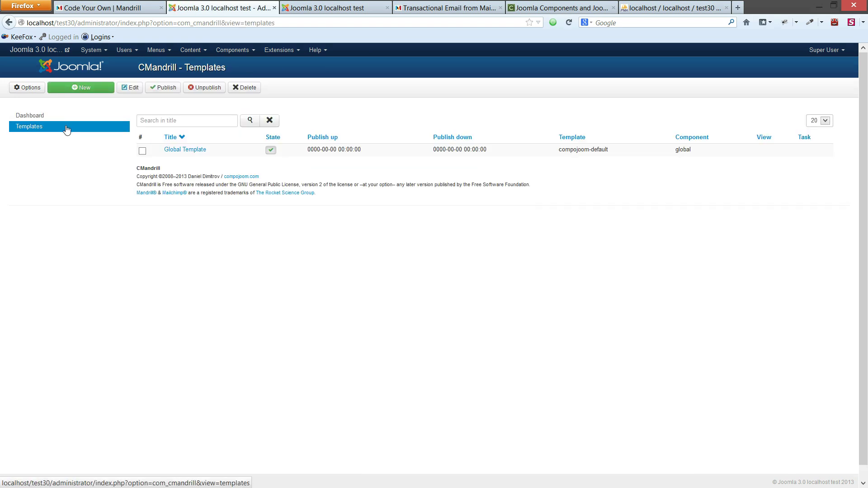
{"action": "left_click", "coordinate": [78, 90]}
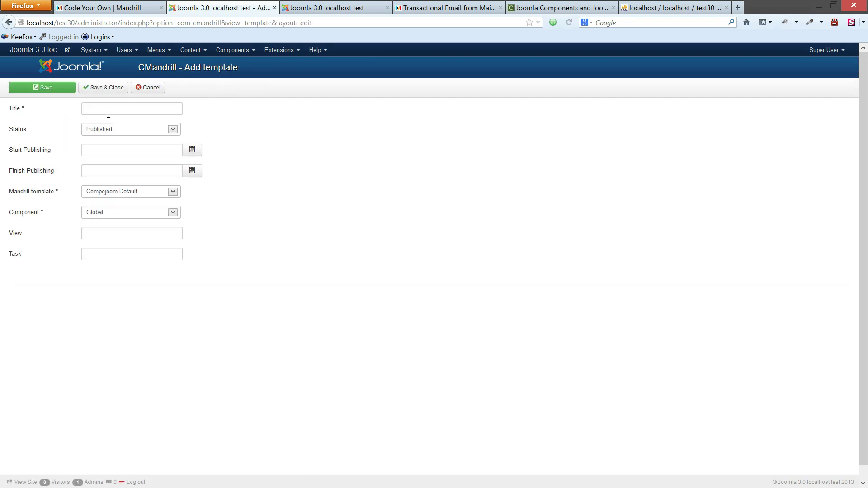
- Title the new template 'Users' and select the Users template as its Mandrill template
{"action": "left_click", "coordinate": [133, 111]}
{"action": "type", "text": "Users"}
{"action": "key", "text": "Tab"}
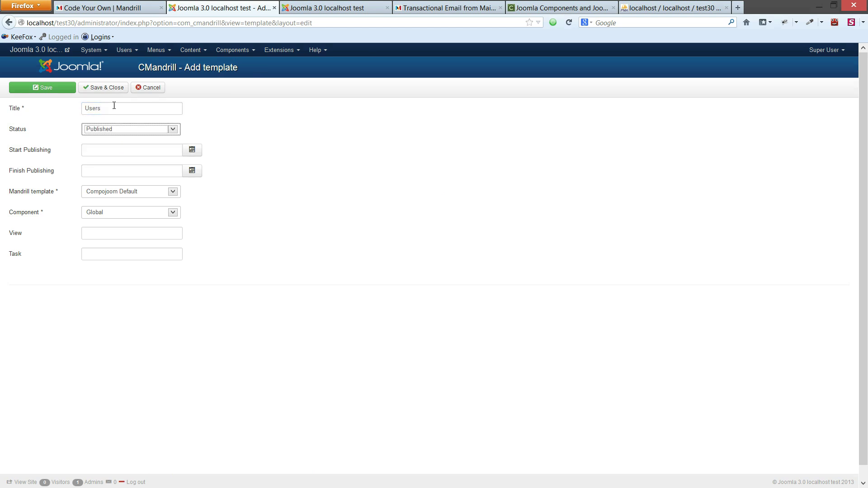
{"action": "left_click", "coordinate": [119, 191]}
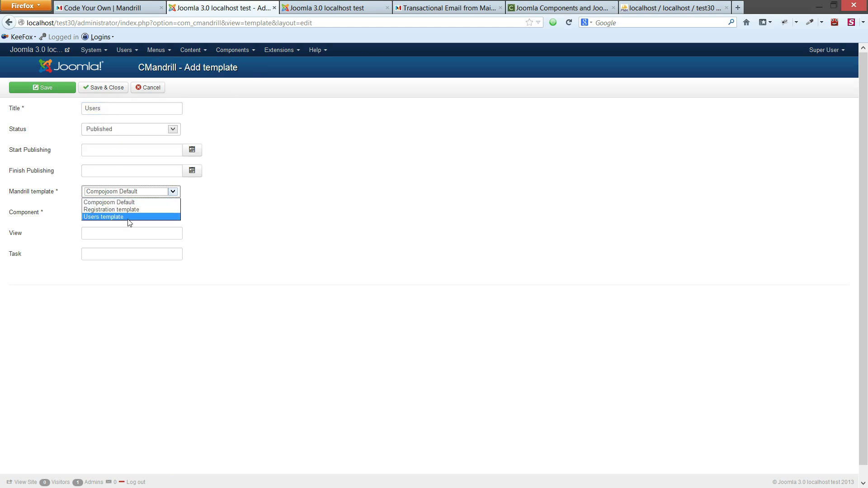
{"action": "left_click", "coordinate": [129, 221]}
- Apply the template to the com_users component and save it
{"action": "left_click", "coordinate": [126, 213]}
{"action": "left_click", "coordinate": [126, 213]}
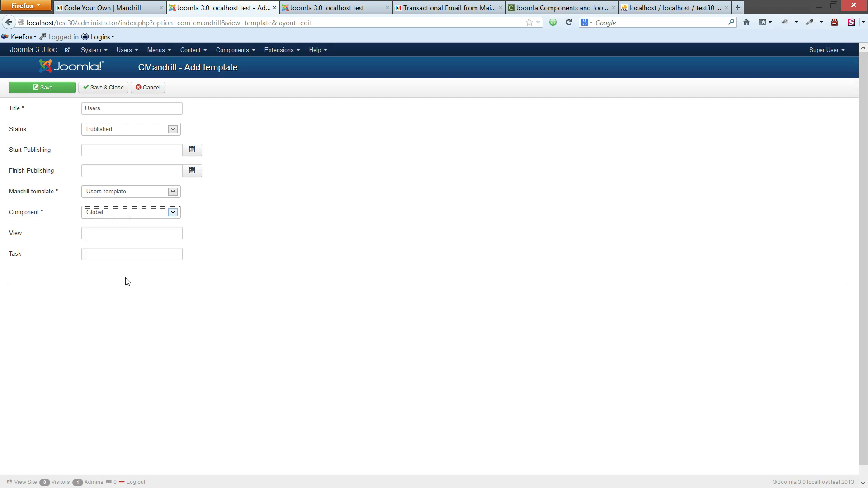
{"action": "left_click", "coordinate": [113, 211]}
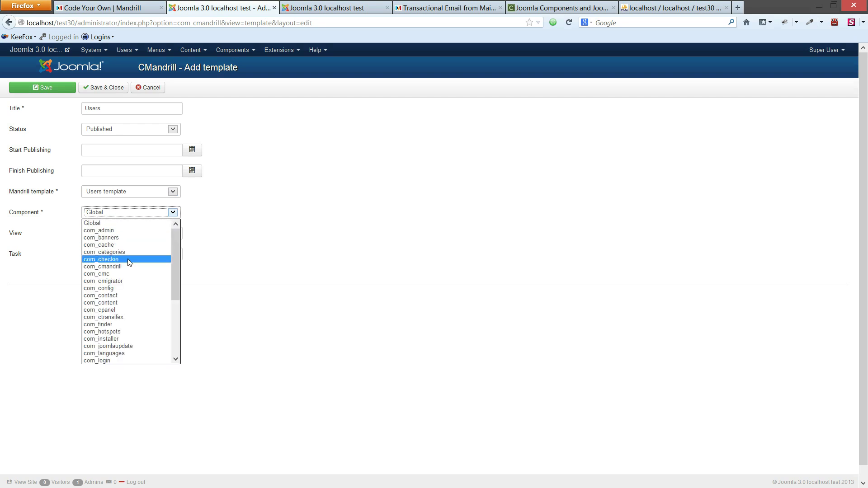
{"action": "scroll", "coordinate": [135, 267], "scroll_direction": "down", "scroll_amount": 1}
{"action": "scroll", "coordinate": [132, 266], "scroll_direction": "down", "scroll_amount": 3}
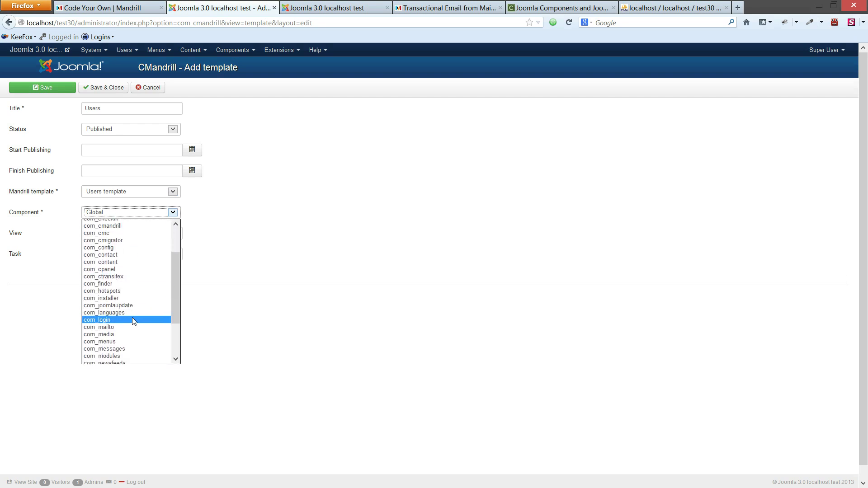
{"action": "scroll", "coordinate": [132, 317], "scroll_direction": "down", "scroll_amount": 2}
{"action": "left_click", "coordinate": [123, 347]}
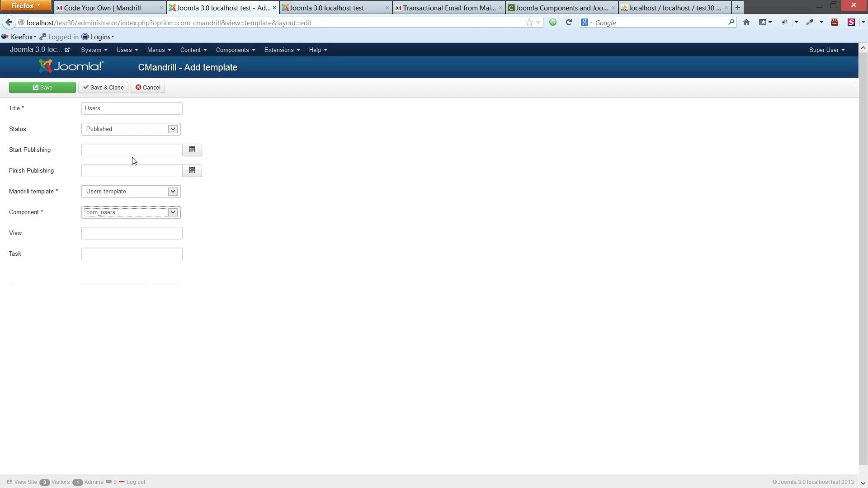
{"action": "left_click", "coordinate": [95, 90]}
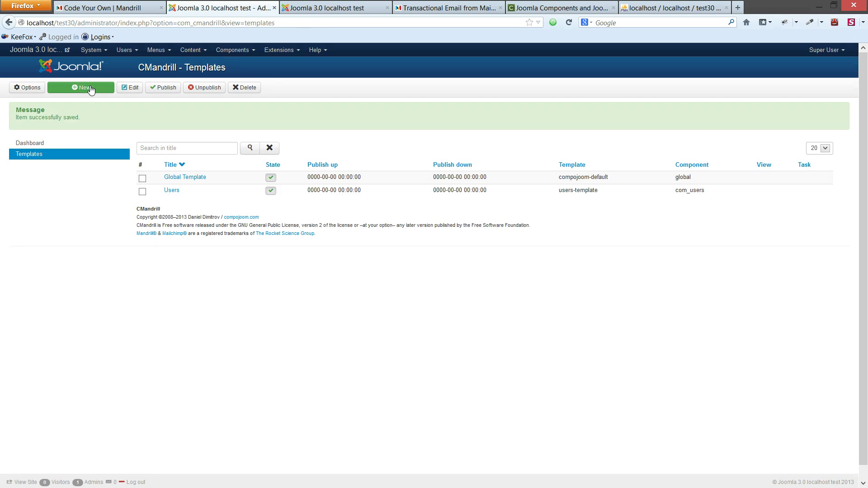
- Open Mass Mail and enter the subject 'test email'
{"action": "left_click", "coordinate": [125, 49]}
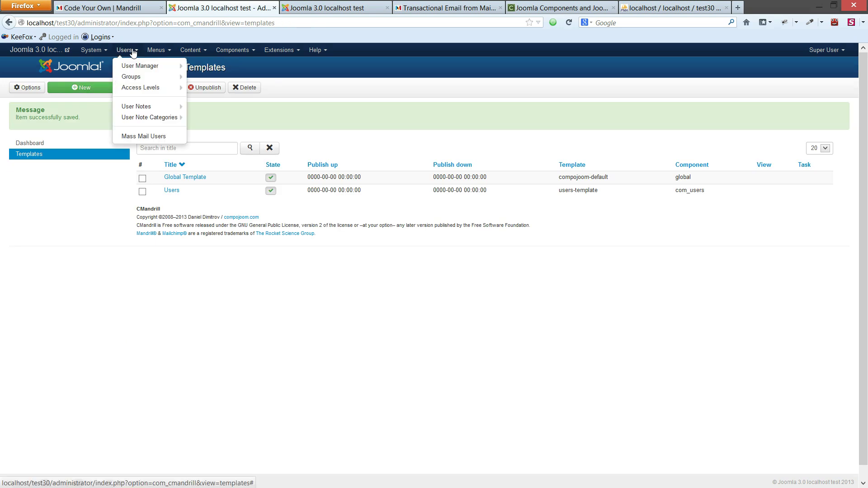
{"action": "left_click", "coordinate": [149, 136]}
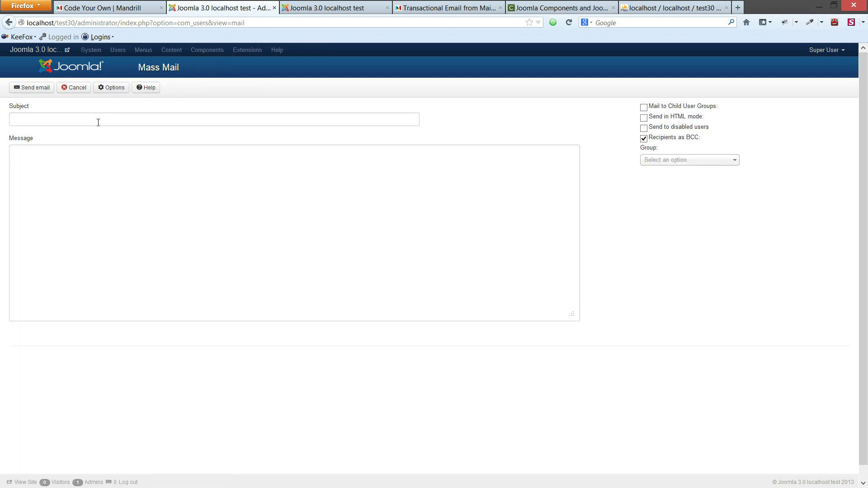
{"action": "left_click", "coordinate": [98, 123]}
{"action": "type", "text": "test e"}
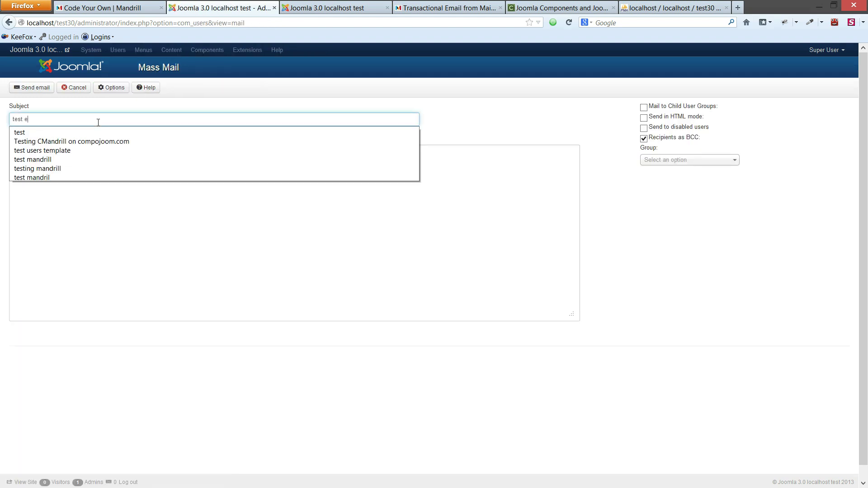
{"action": "type", "text": "ma"}
{"action": "type", "text": "test"}
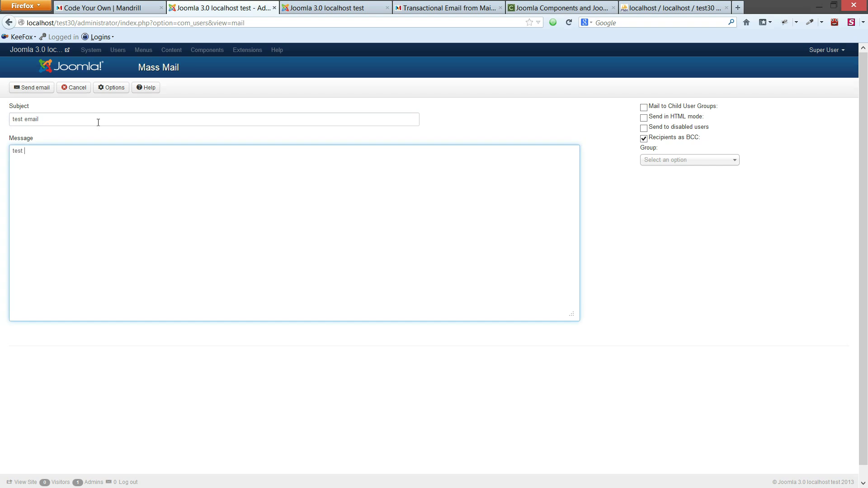
{"action": "type", "text": " email"}
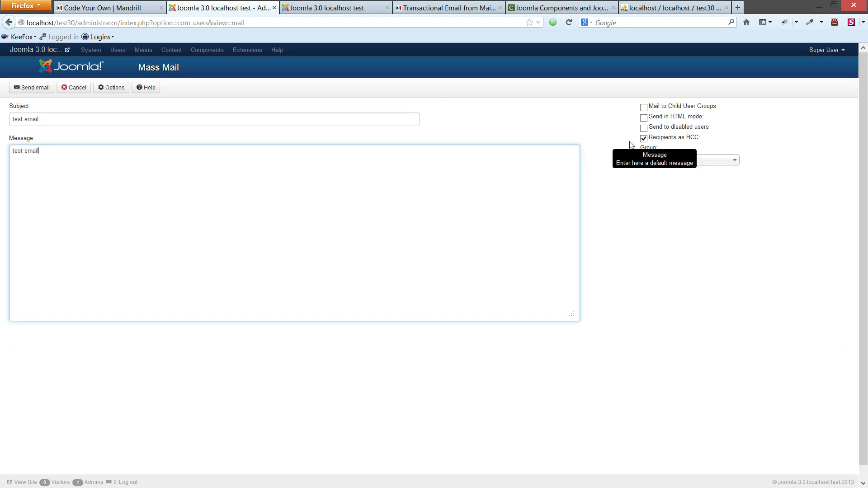
- Address the mass mail to the '- Registered' user group
{"action": "left_click", "coordinate": [679, 160]}
{"action": "left_click", "coordinate": [667, 169]}
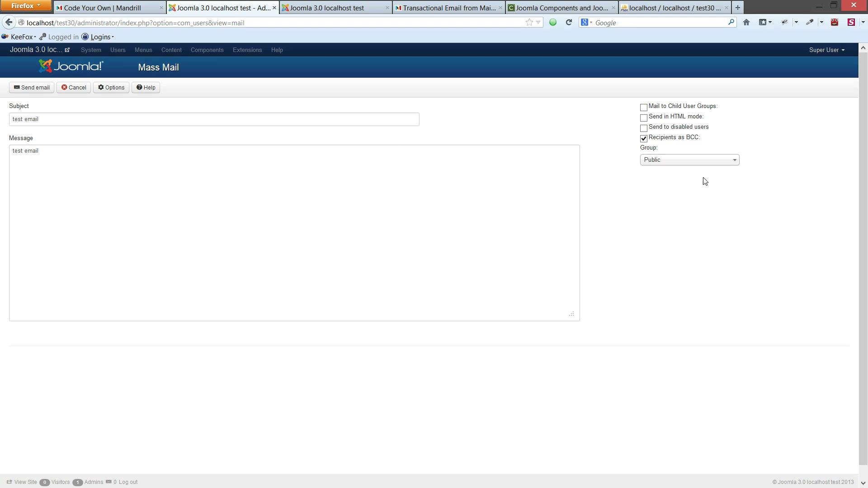
{"action": "left_click", "coordinate": [701, 162]}
{"action": "scroll", "coordinate": [702, 242], "scroll_direction": "down", "scroll_amount": 1}
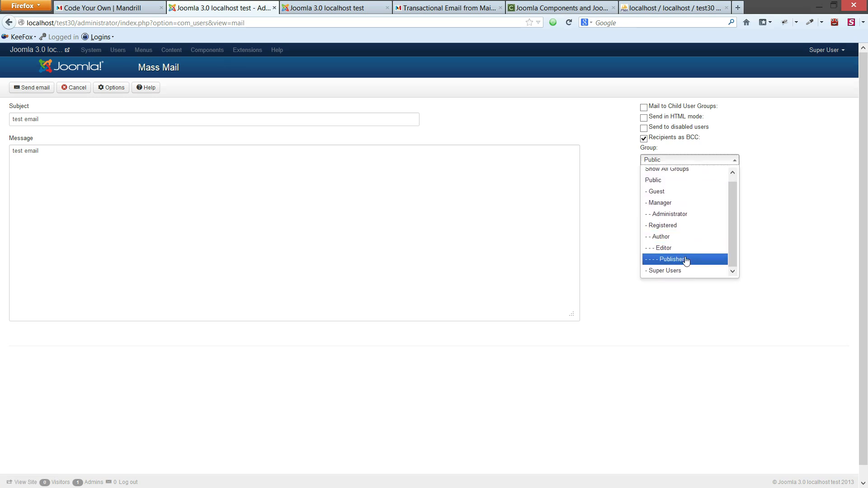
{"action": "left_click", "coordinate": [684, 227]}
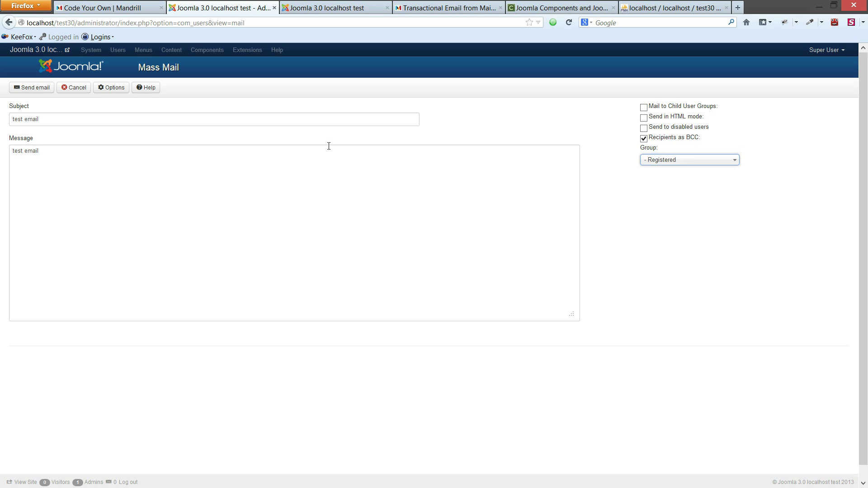
- Send the mass mail and inspect the test email body and template line in the viewer
{"action": "left_click", "coordinate": [51, 90]}
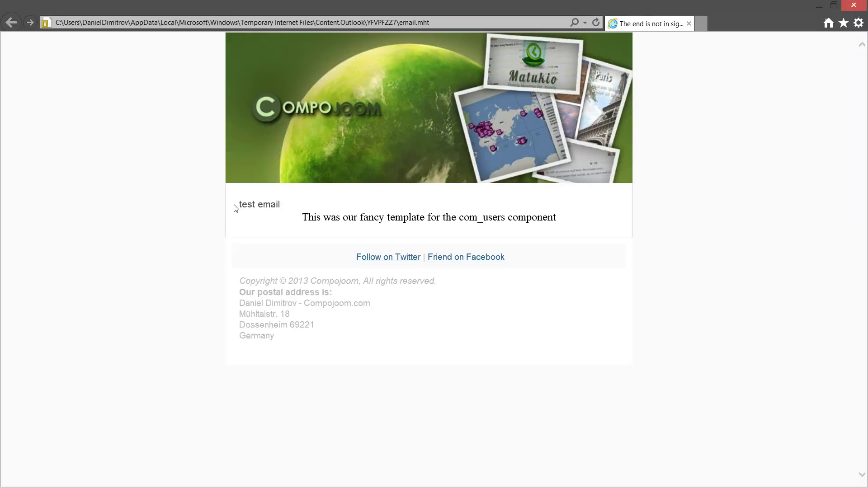
{"action": "mouse_move", "coordinate": [240, 204]}
{"action": "left_mouse_down"}
{"action": "mouse_move", "coordinate": [289, 201]}
{"action": "mouse_move", "coordinate": [242, 207]}
{"action": "left_mouse_up"}
{"action": "left_click", "coordinate": [290, 201]}
{"action": "left_click", "coordinate": [300, 218]}
{"action": "left_click_drag", "start_coordinate": [301, 217], "coordinate": [563, 225]}
{"action": "left_click", "coordinate": [564, 225]}
- Close the email viewer, cancel Mass Mail, and start a new CMandrill template
{"action": "left_click", "coordinate": [845, 4]}
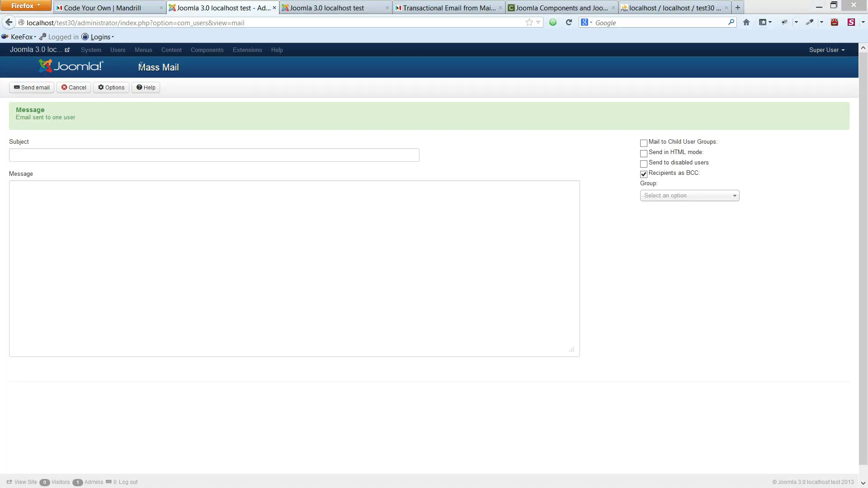
{"action": "left_click", "coordinate": [82, 89]}
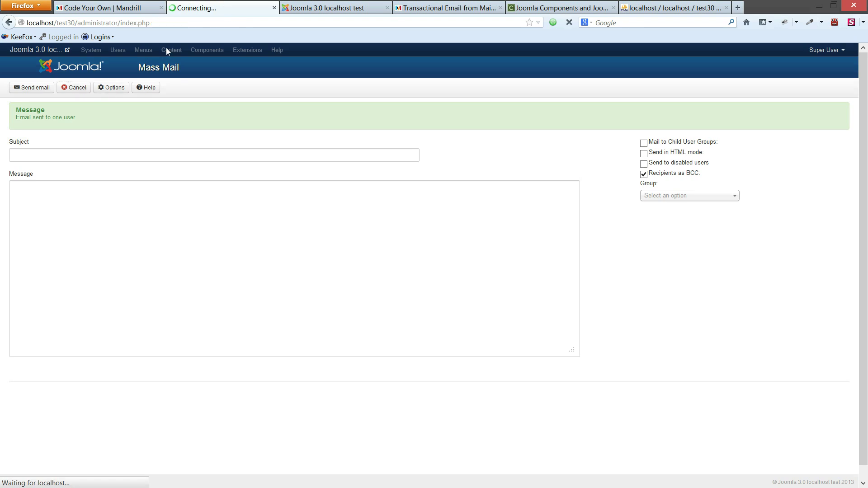
{"action": "left_click", "coordinate": [233, 50]}
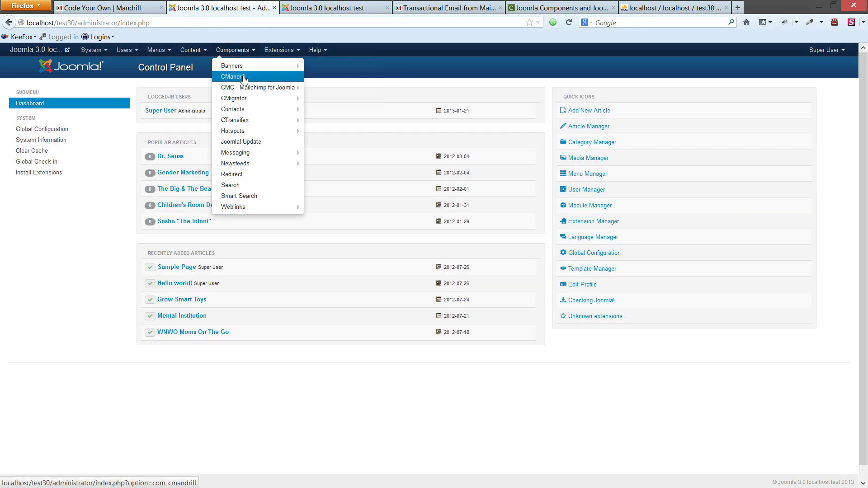
{"action": "left_click", "coordinate": [244, 78]}
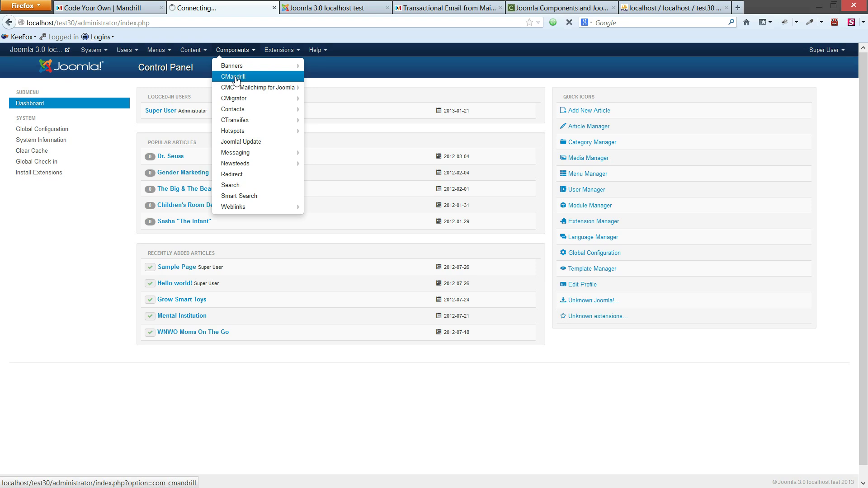
{"action": "left_click", "coordinate": [59, 120]}
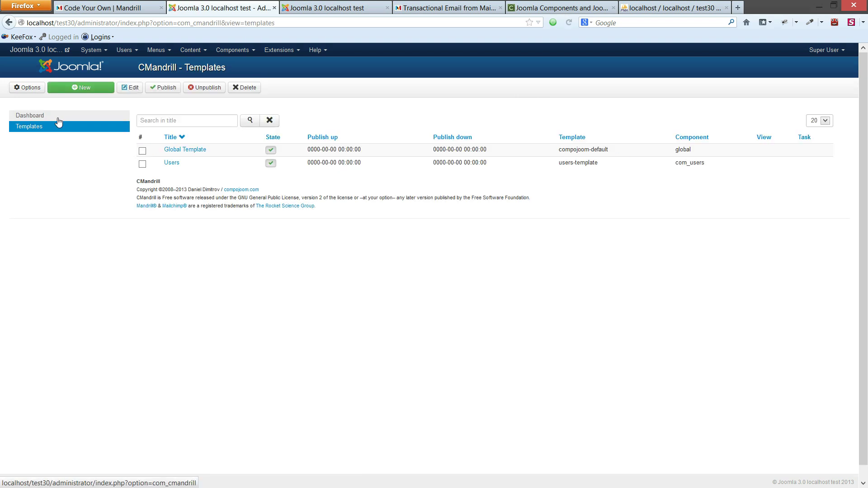
{"action": "left_click", "coordinate": [89, 88]}
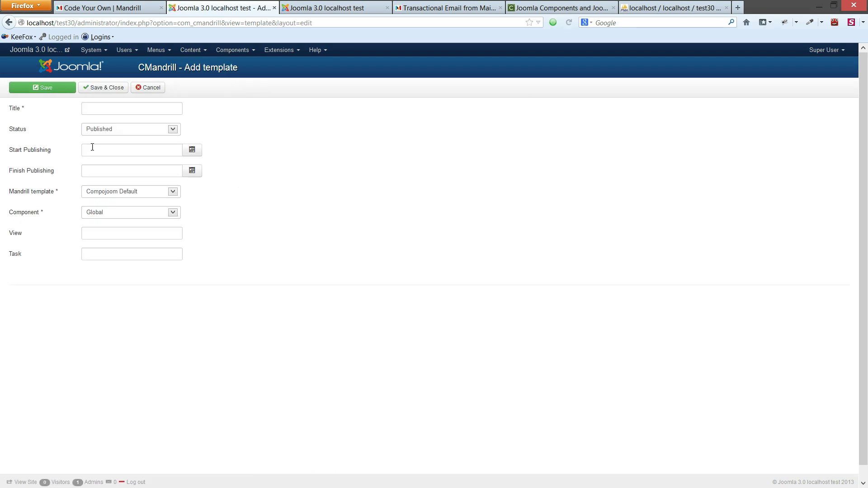
- Title the template 'Registration' and choose the Registration template as its Mandrill design
{"action": "left_click", "coordinate": [123, 111]}
{"action": "type", "text": "Registration"}
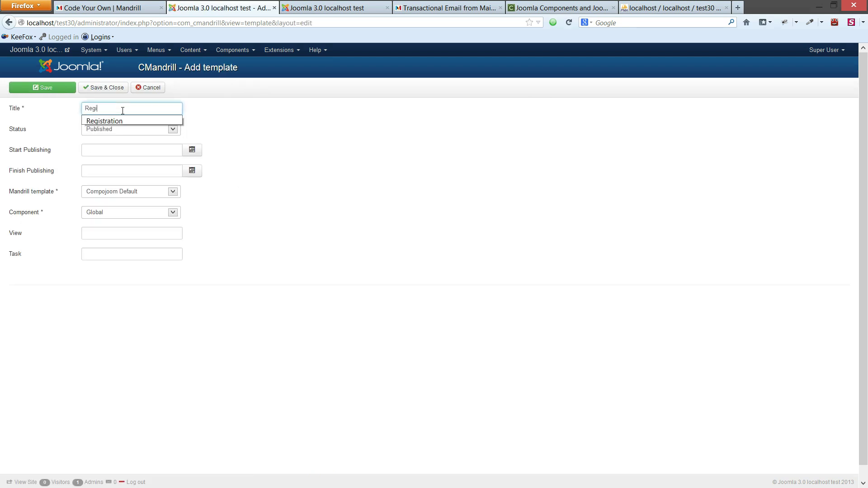
{"action": "left_click", "coordinate": [144, 191]}
{"action": "left_click", "coordinate": [144, 207]}
{"action": "left_click", "coordinate": [144, 193]}
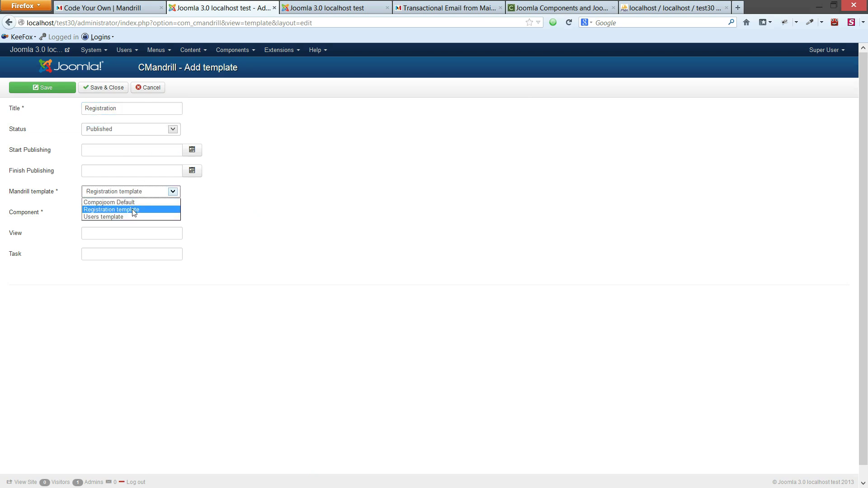
{"action": "left_click", "coordinate": [133, 210]}
- Target component com_users with task 'register' and save the template
{"action": "left_click", "coordinate": [123, 213]}
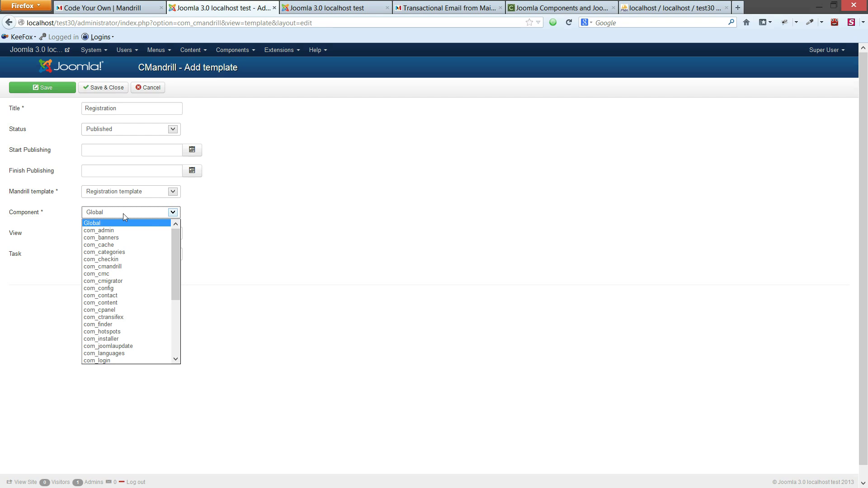
{"action": "scroll", "coordinate": [129, 304], "scroll_direction": "down", "scroll_amount": 3}
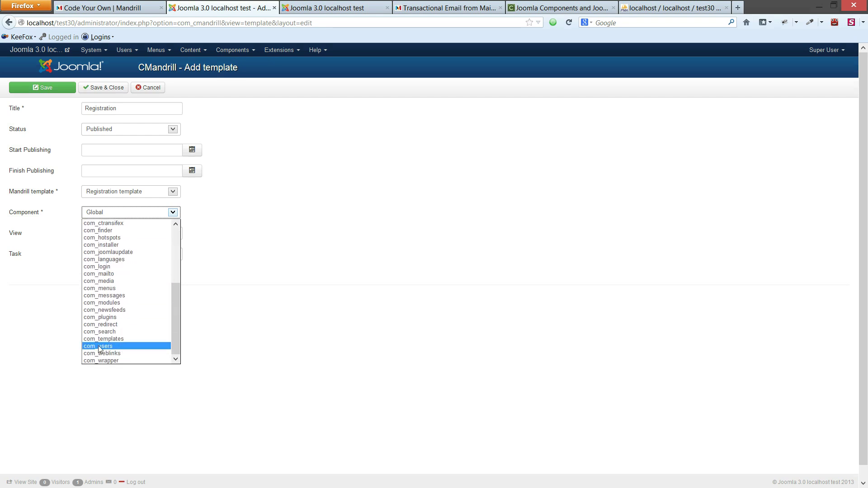
{"action": "left_click", "coordinate": [93, 346]}
{"action": "left_click", "coordinate": [118, 255]}
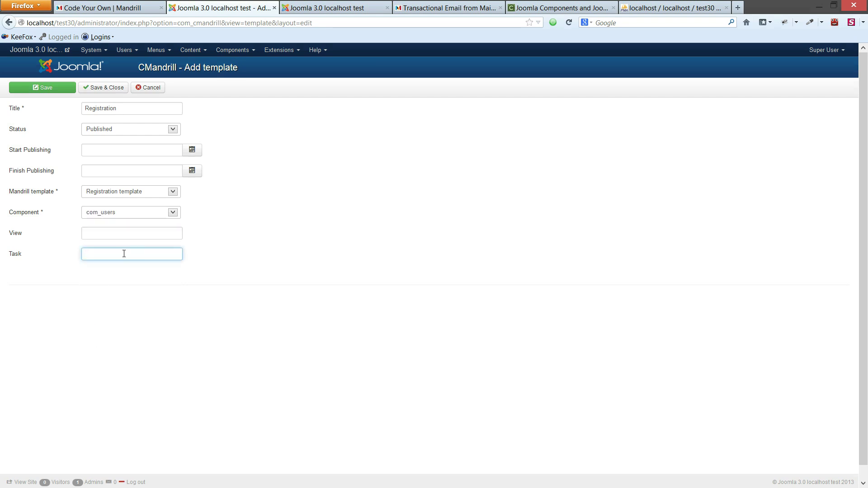
{"action": "type", "text": "reg"}
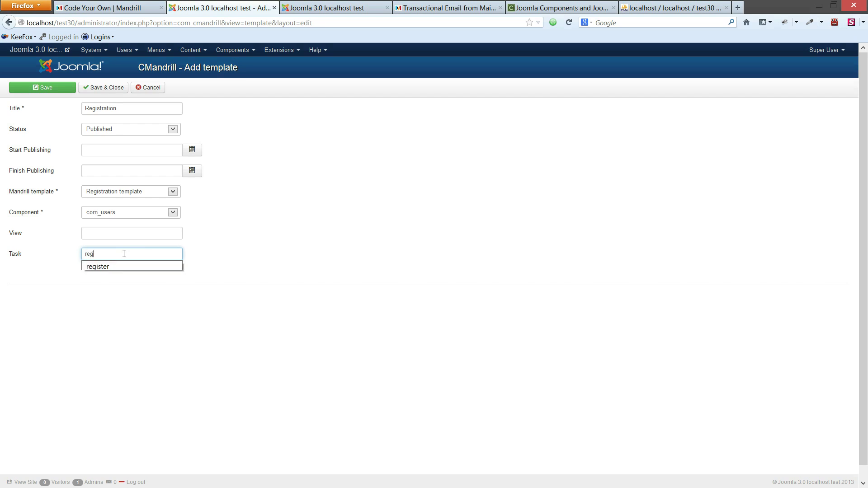
{"action": "type", "text": "ister"}
{"action": "key", "text": "Tab"}
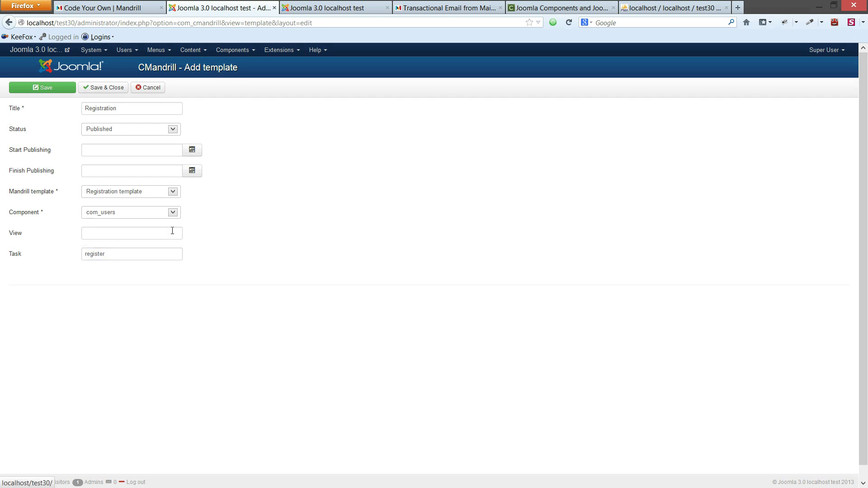
{"action": "left_click", "coordinate": [94, 89]}
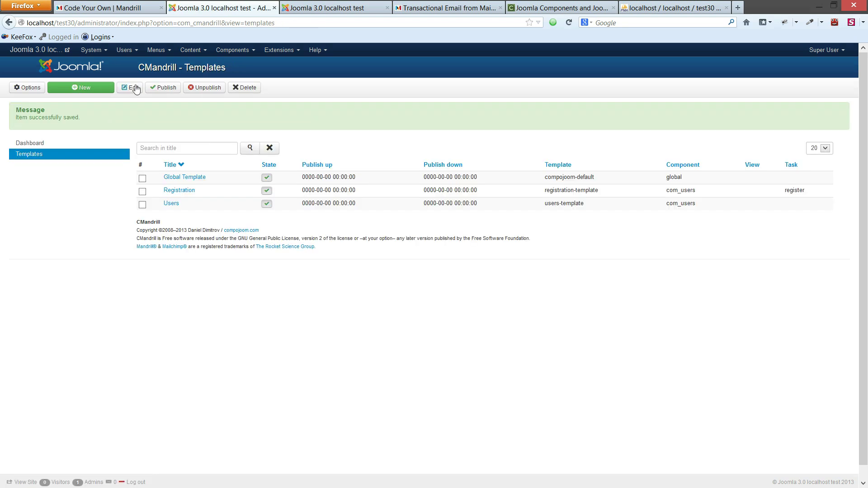
- Delete the two test user accounts in the User Manager
{"action": "left_click", "coordinate": [125, 51]}
{"action": "left_click", "coordinate": [123, 66]}
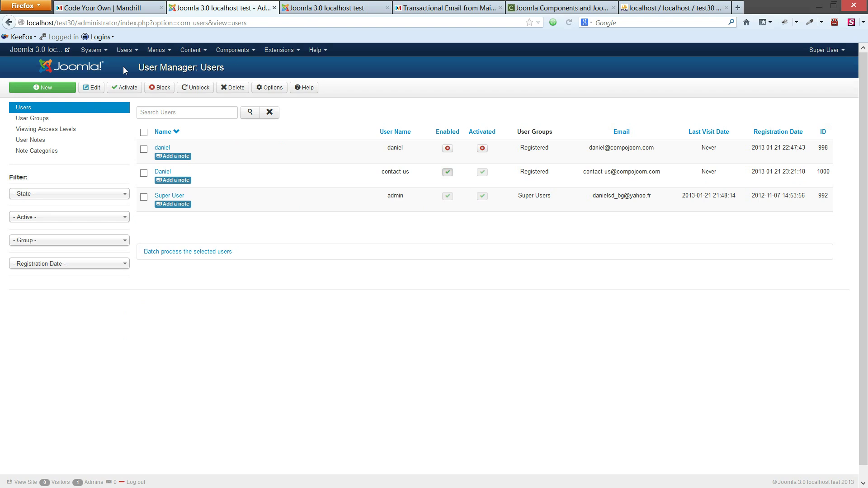
{"action": "left_click", "coordinate": [145, 174]}
{"action": "left_click", "coordinate": [144, 149]}
{"action": "left_click", "coordinate": [240, 90]}
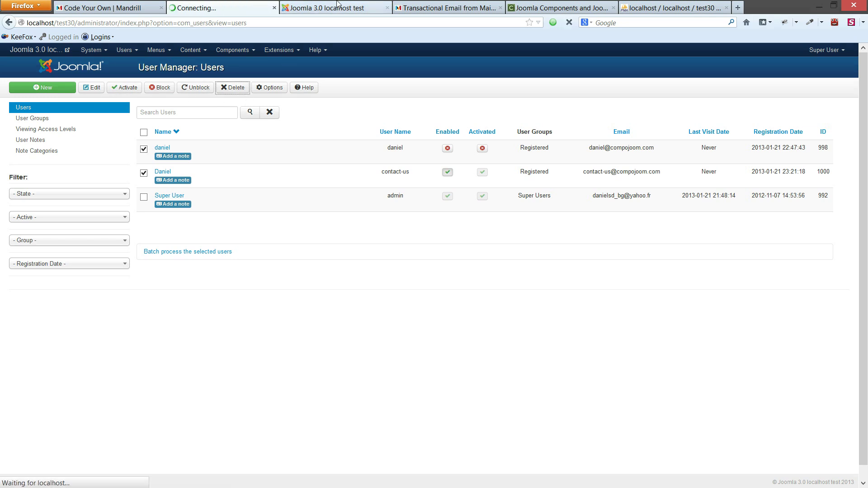
- On the site frontend, open Create an account and enter the name, username and password twice
{"action": "left_click", "coordinate": [337, 6]}
{"action": "left_click", "coordinate": [580, 233]}
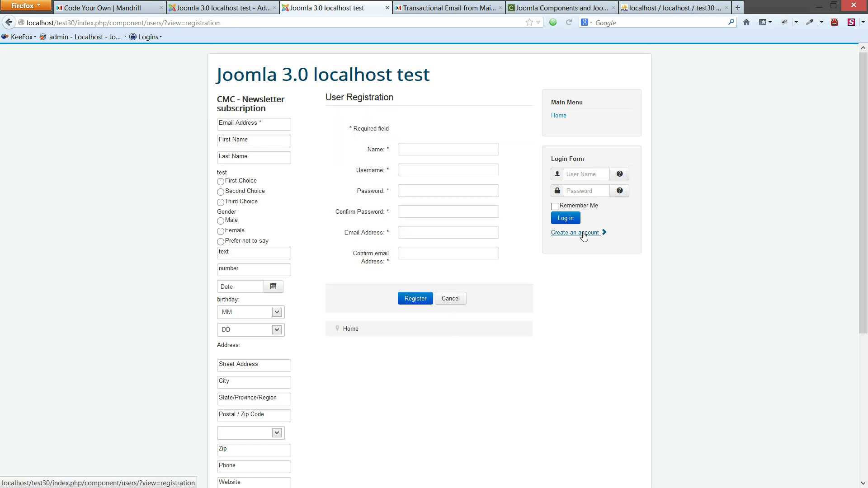
{"action": "left_click", "coordinate": [433, 151]}
{"action": "type", "text": "daniel"}
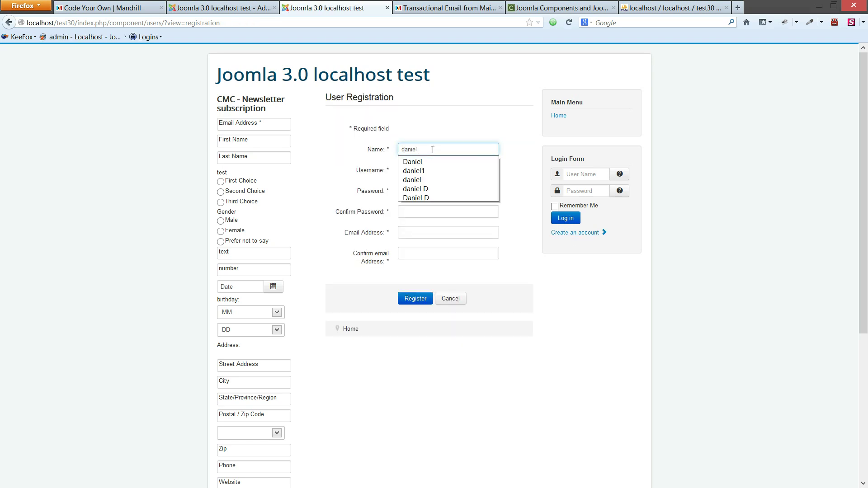
{"action": "key", "text": "Tab"}
{"action": "type", "text": "daniel"}
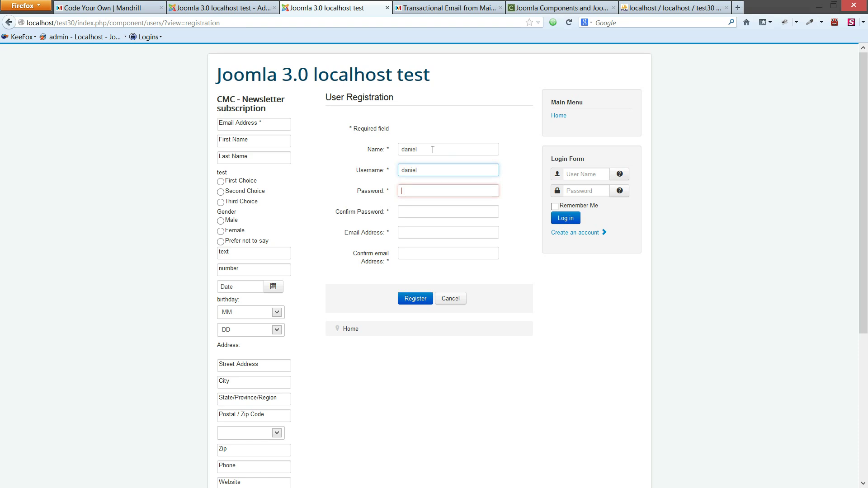
{"action": "key", "text": "Tab"}
{"action": "type", "text": "test"}
{"action": "key", "text": "Tab"}
{"action": "type", "text": "test"}
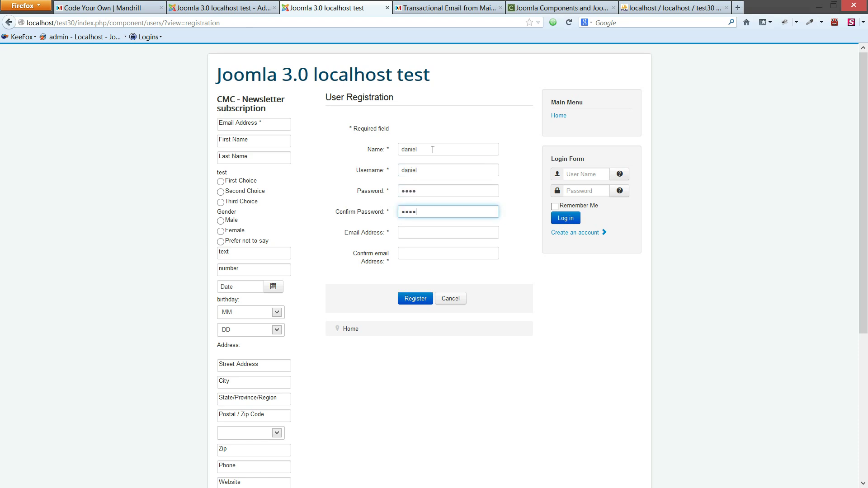
{"action": "key", "text": "Tab"}
- Fill in and confirm the suggested e-mail address, then submit the registration
{"action": "type", "text": "daniel"}
{"action": "key", "text": "Down"}
{"action": "key", "text": "Return"}
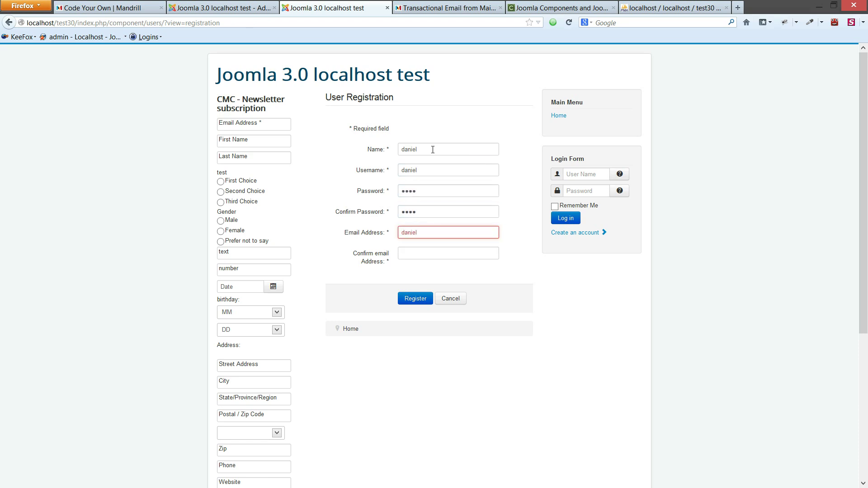
{"action": "key", "text": "Tab"}
{"action": "type", "text": "da"}
{"action": "key", "text": "Down"}
{"action": "key", "text": "Return"}
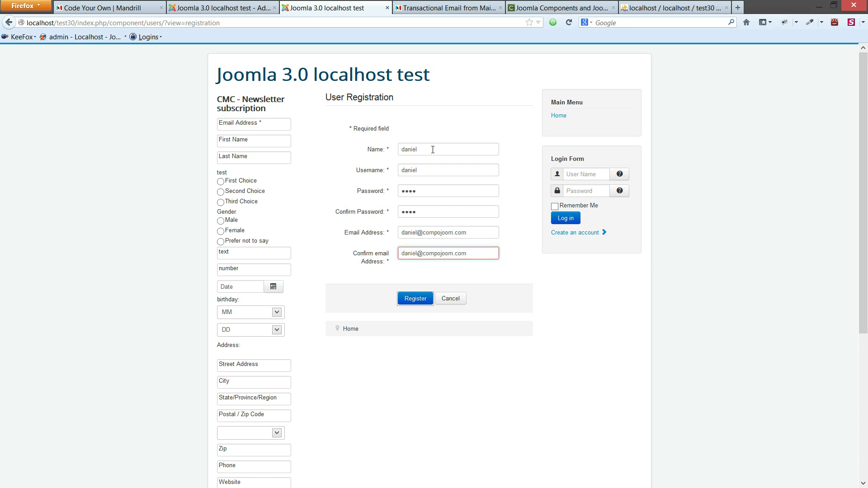
{"action": "left_click", "coordinate": [416, 299]}
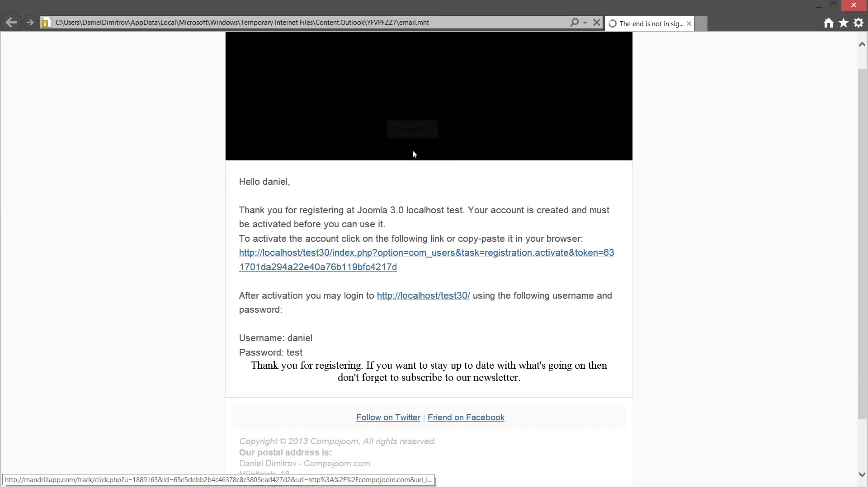
- Scroll the registration email, highlight its thank-you and newsletter lines, then close the viewer
{"action": "scroll", "coordinate": [413, 154], "scroll_direction": "down", "scroll_amount": 1}
{"action": "left_click_drag", "start_coordinate": [235, 135], "coordinate": [332, 313]}
{"action": "left_click", "coordinate": [332, 314]}
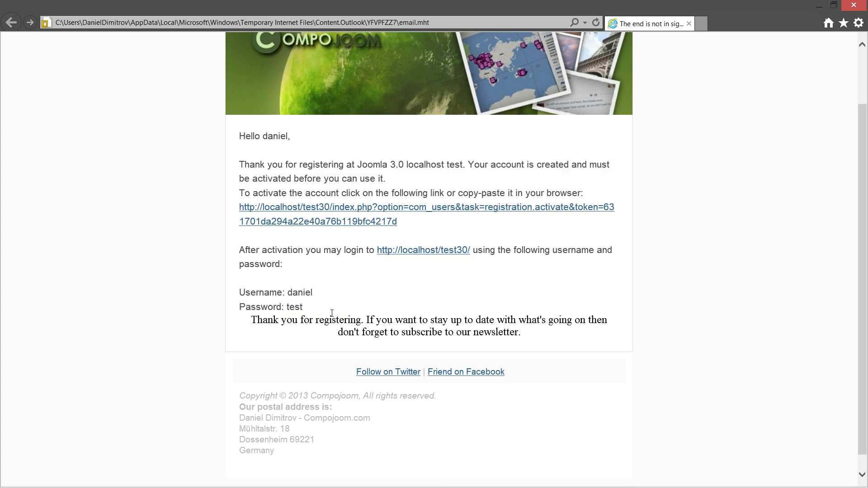
{"action": "left_click_drag", "start_coordinate": [252, 319], "coordinate": [581, 332]}
{"action": "left_click", "coordinate": [425, 330]}
{"action": "left_click_drag", "start_coordinate": [403, 333], "coordinate": [520, 333]}
{"action": "left_click", "coordinate": [487, 326]}
{"action": "left_click", "coordinate": [854, 5]}
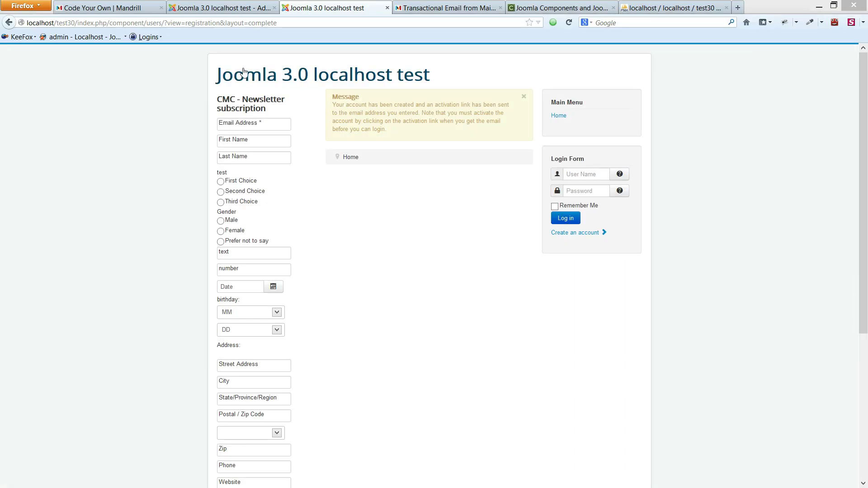